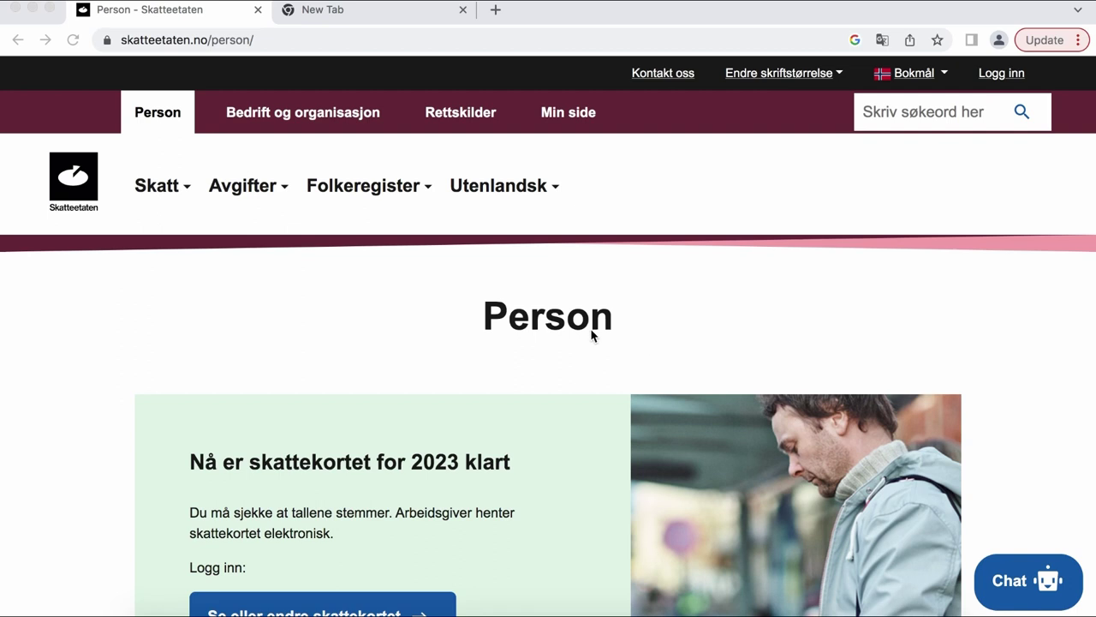
- Go to view or amend the 2023 tax deduction card, showing salary 150 000 and debts 57 000
scroll(591, 334, "down", 1)
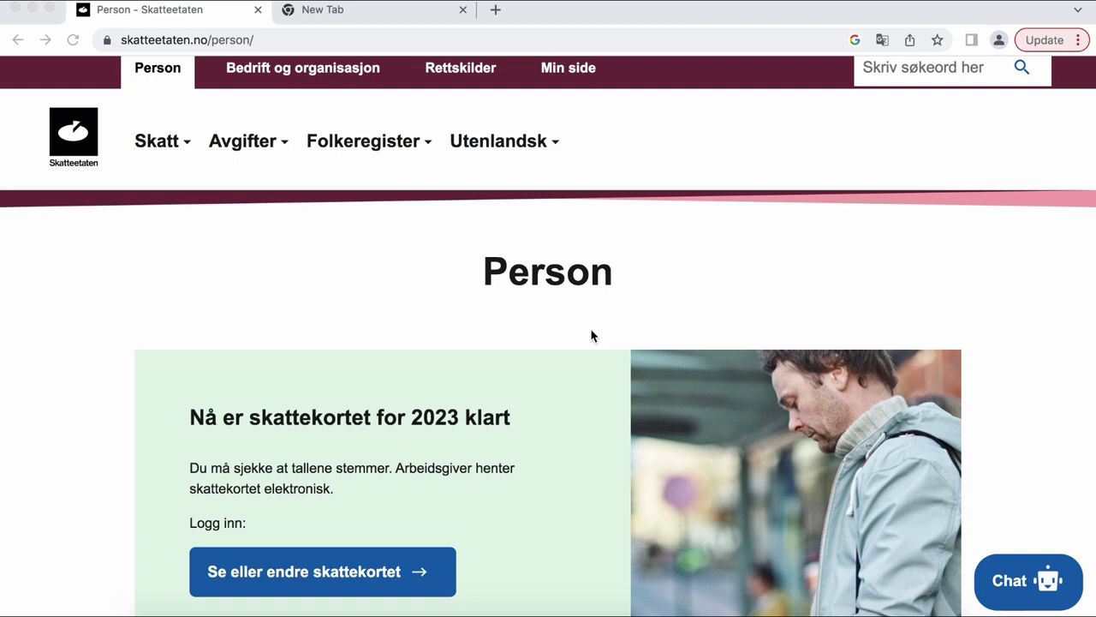
scroll(591, 335, "down", 2)
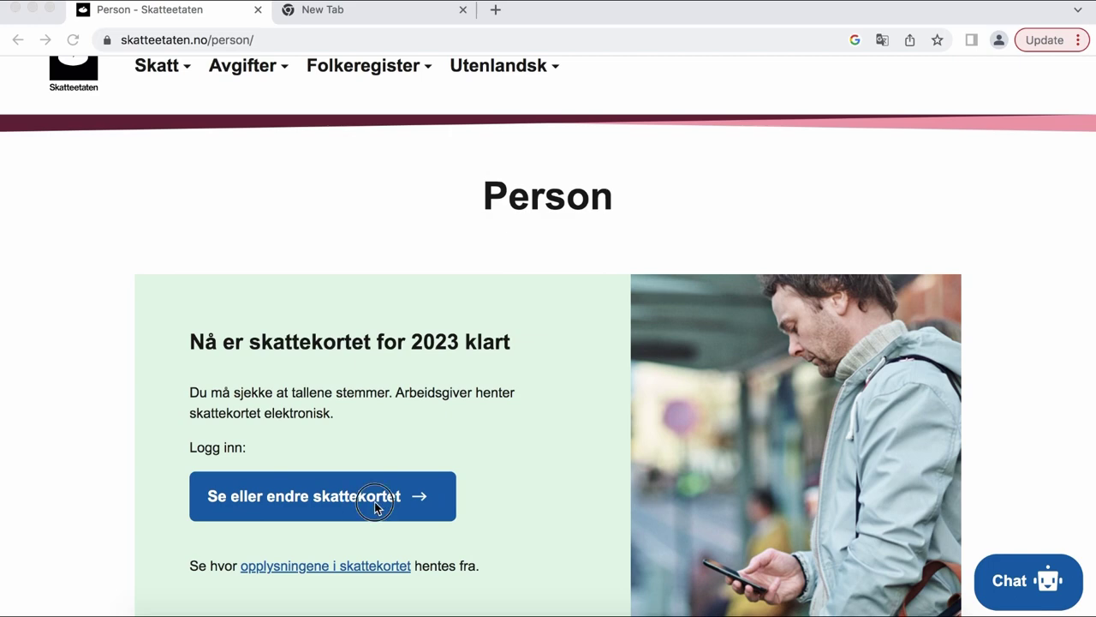
left_click(479, 454)
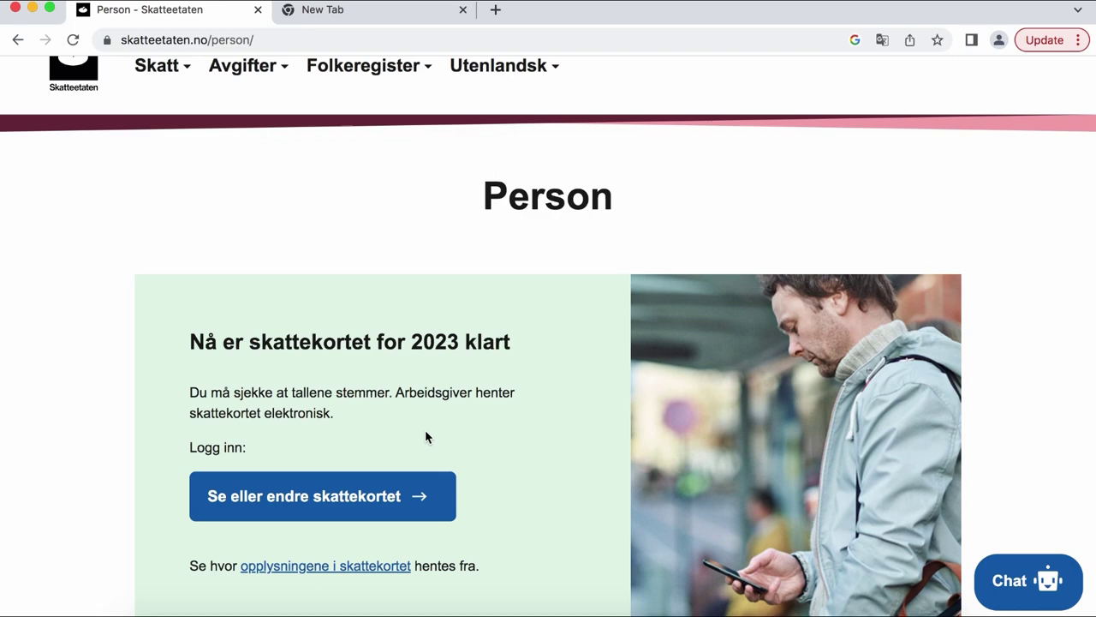
left_click(350, 509)
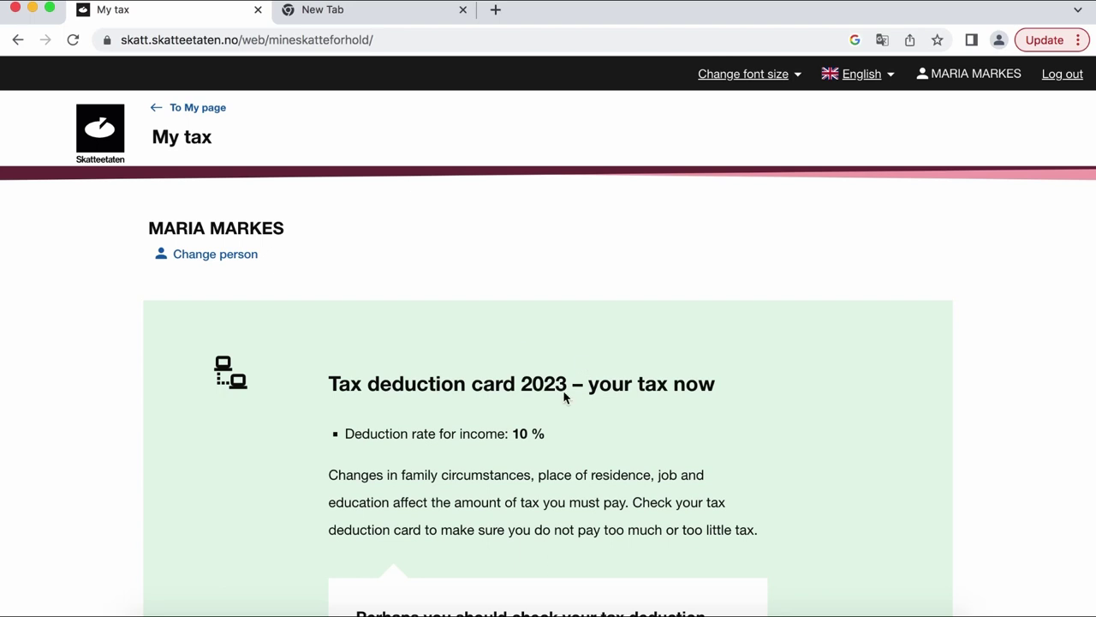
scroll(564, 392, "down", 3)
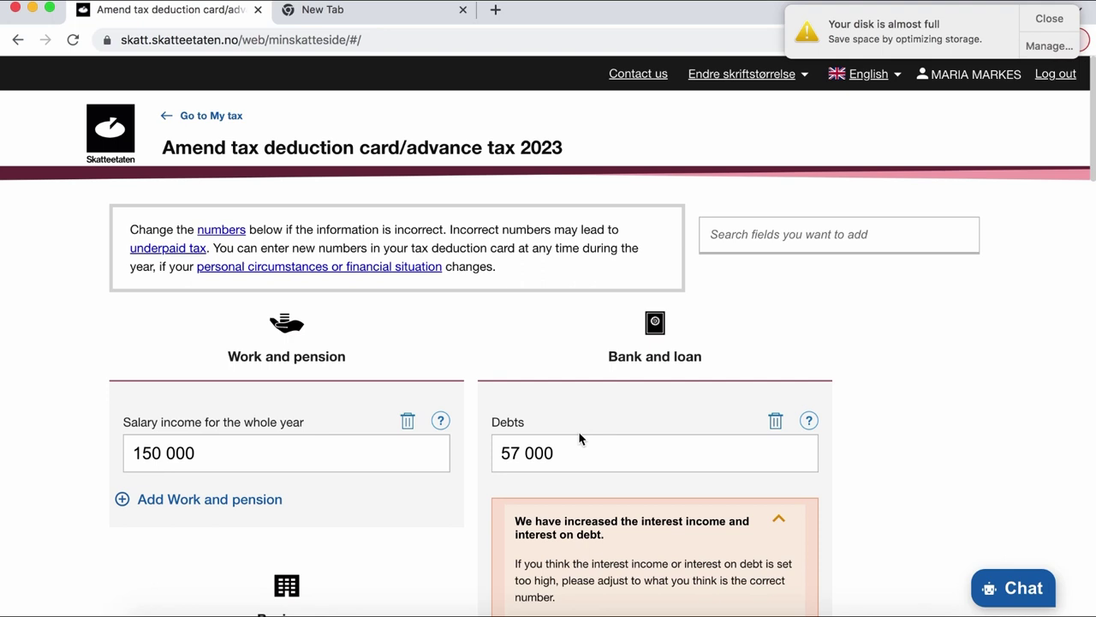
- Dismiss the disk-space warning, enter annual salary 150000, and list the addable Work and pension fields
left_click(1048, 17)
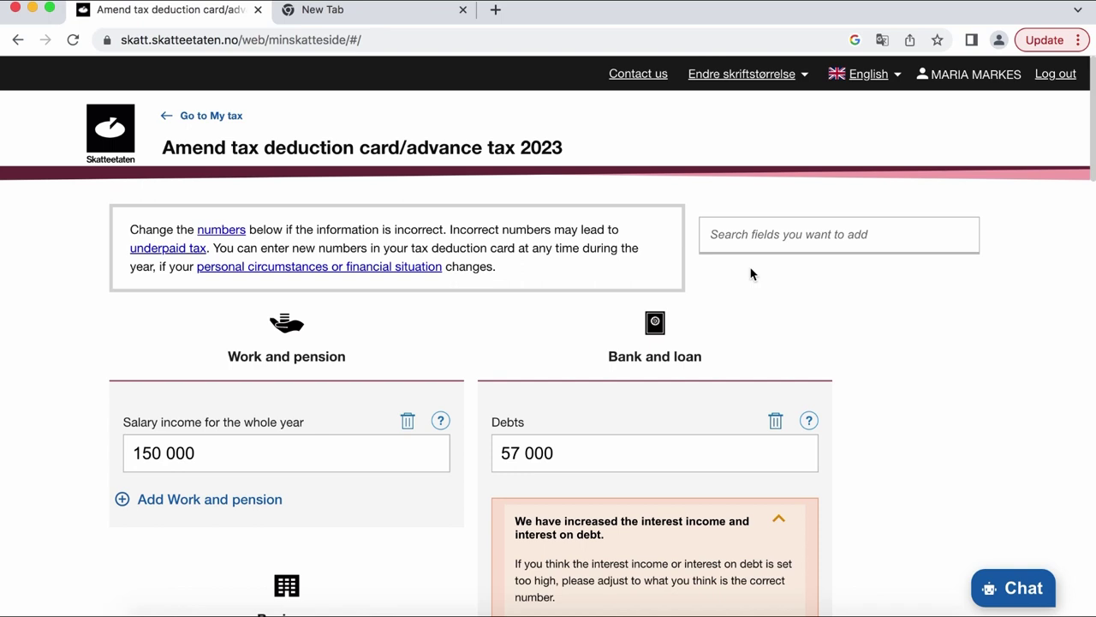
scroll(583, 319, "down", 2)
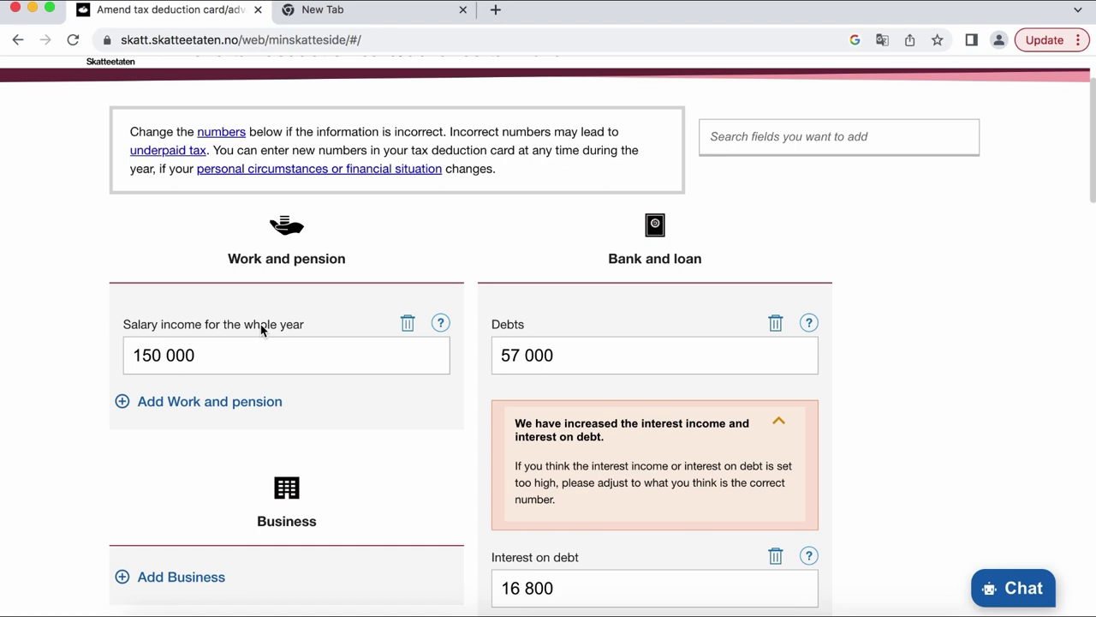
left_click(224, 359)
type("1")
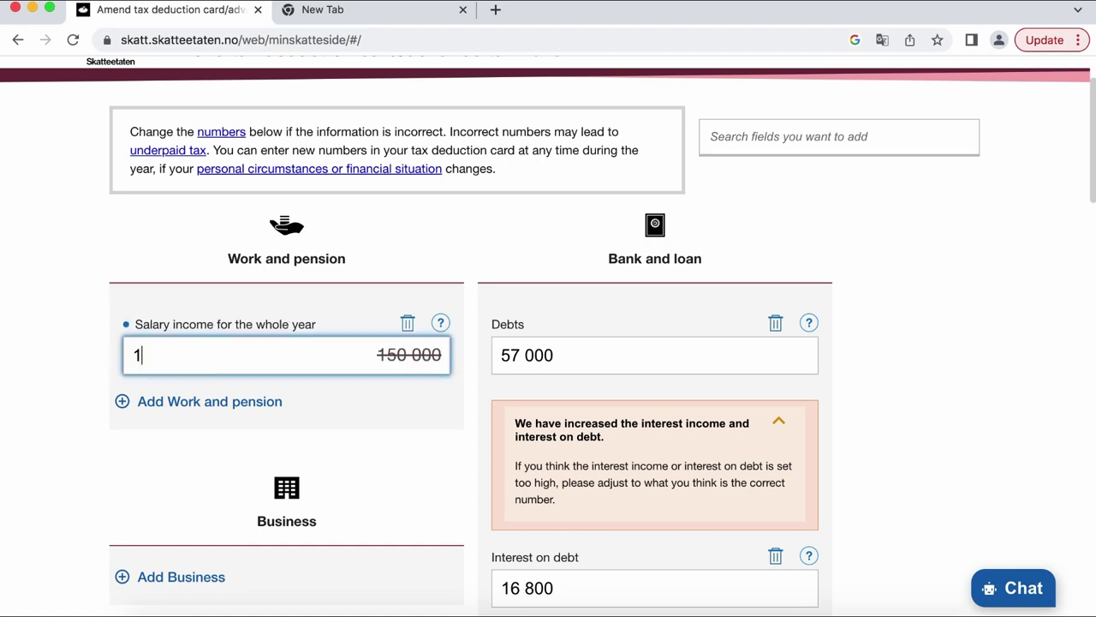
type("50000")
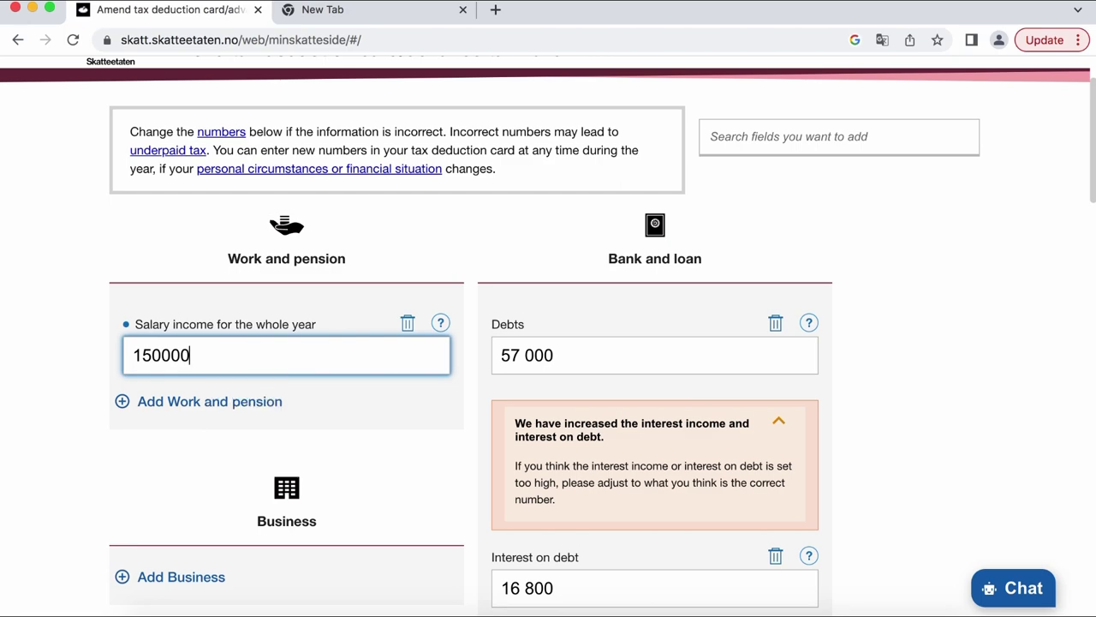
left_click(163, 412)
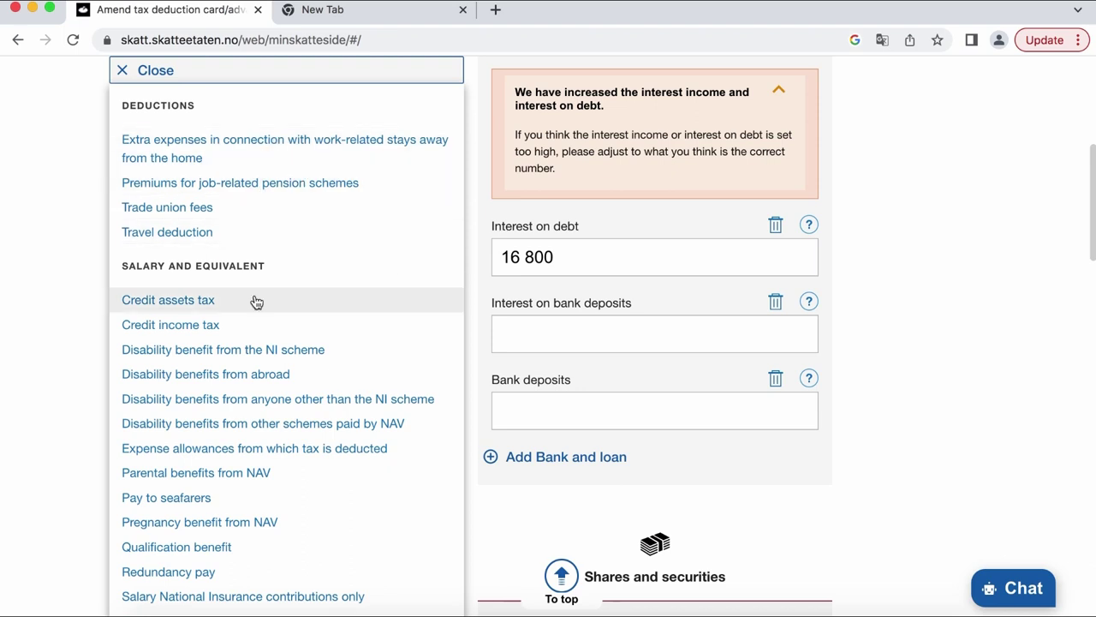
- Pick Pregnancy benefit from NAV, then Sickness benefit from NAV, from the Work and pension list
scroll(256, 302, "down", 3)
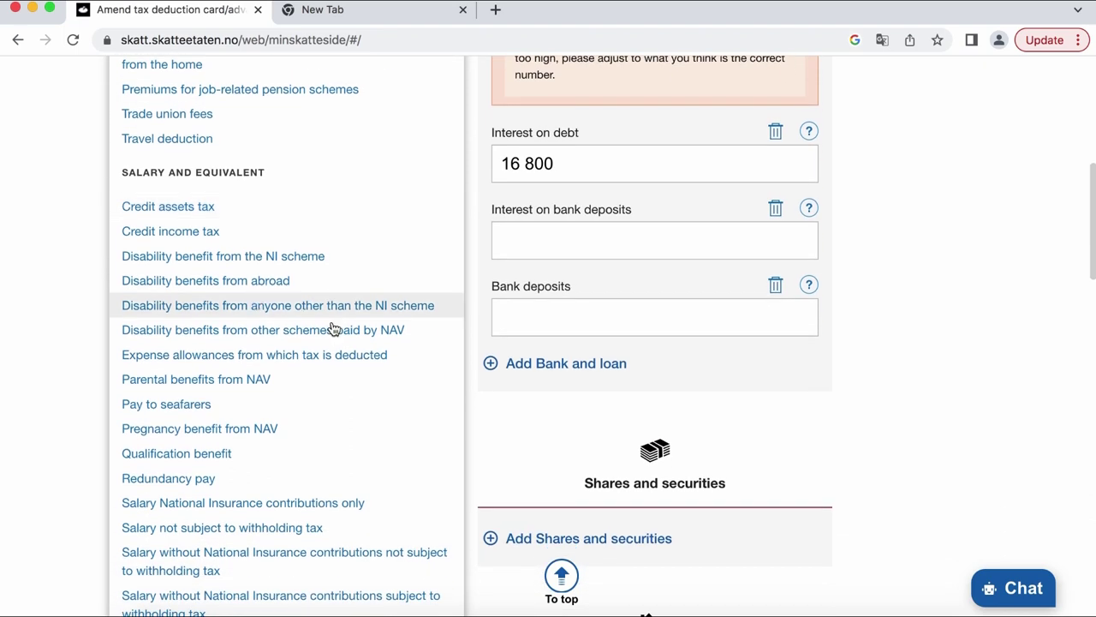
left_click(216, 435)
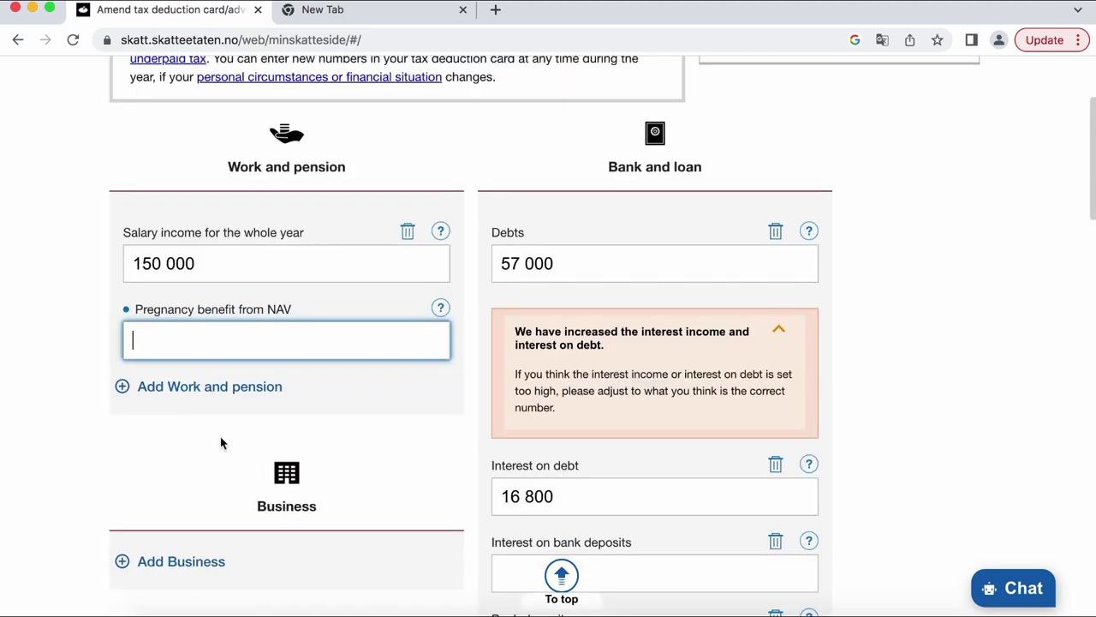
scroll(221, 443, "down", 3)
scroll(226, 235, "up", 1)
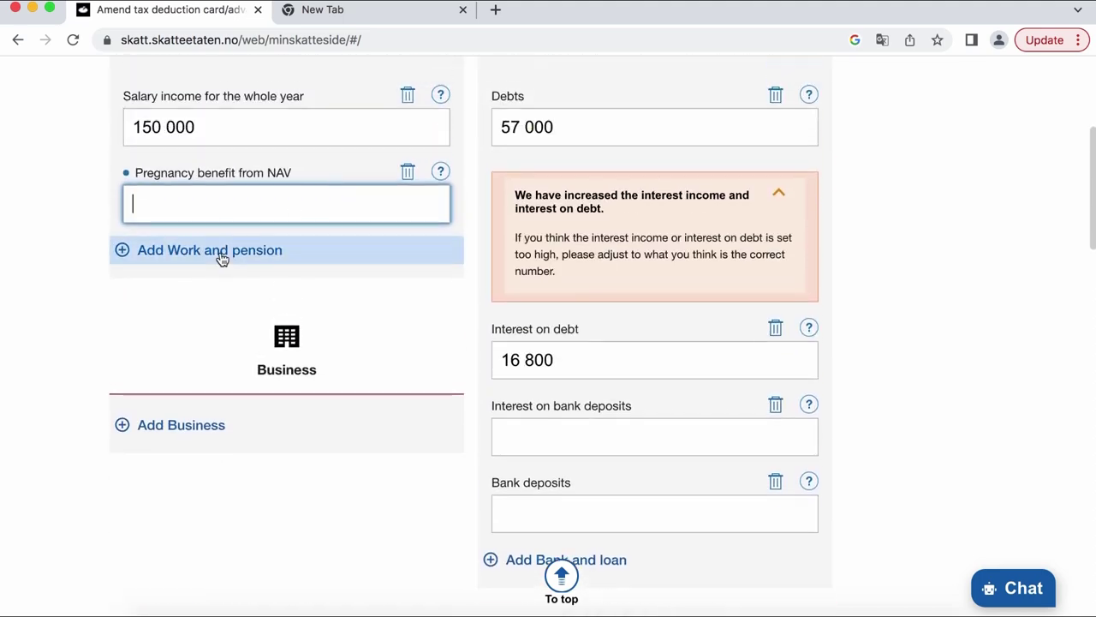
left_click(221, 258)
scroll(288, 386, "down", 3)
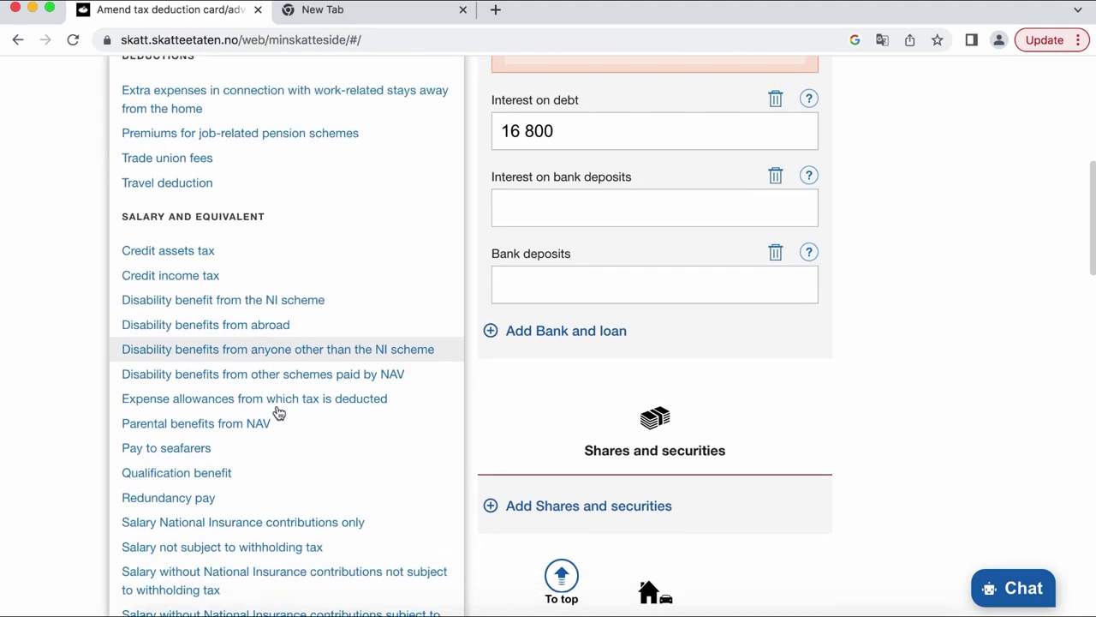
scroll(278, 413, "down", 3)
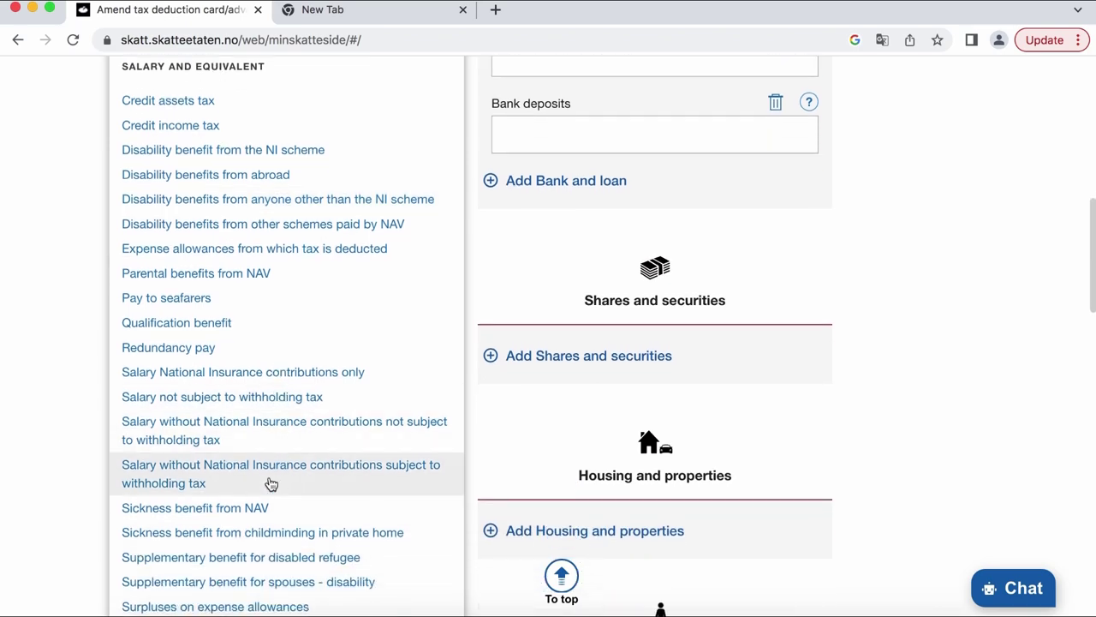
left_click(232, 509)
scroll(232, 514, "down", 2)
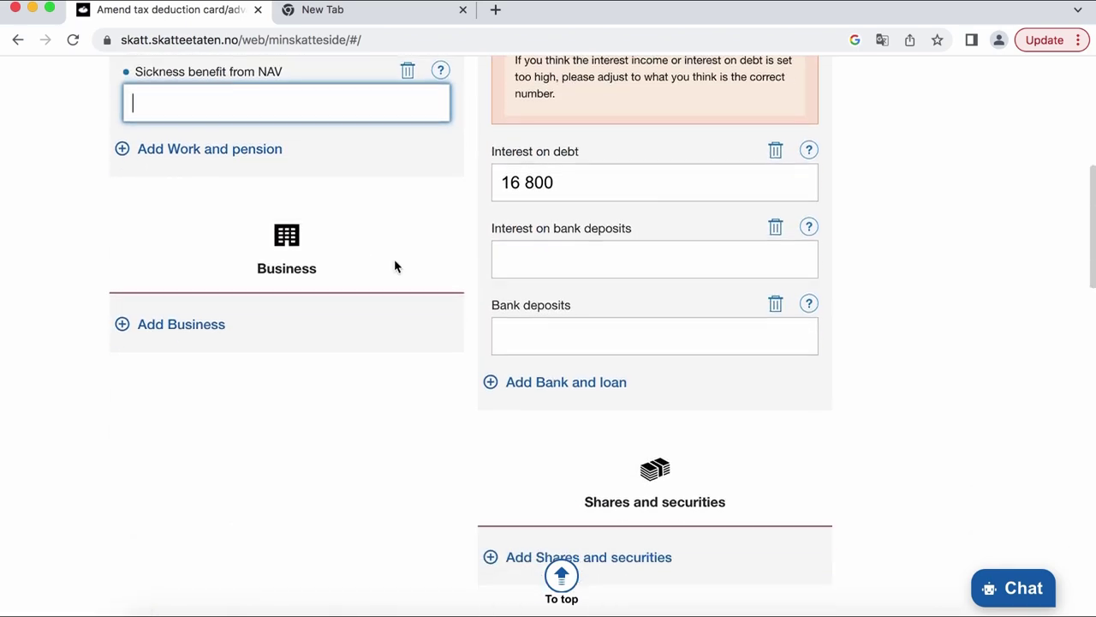
scroll(394, 266, "up", 2)
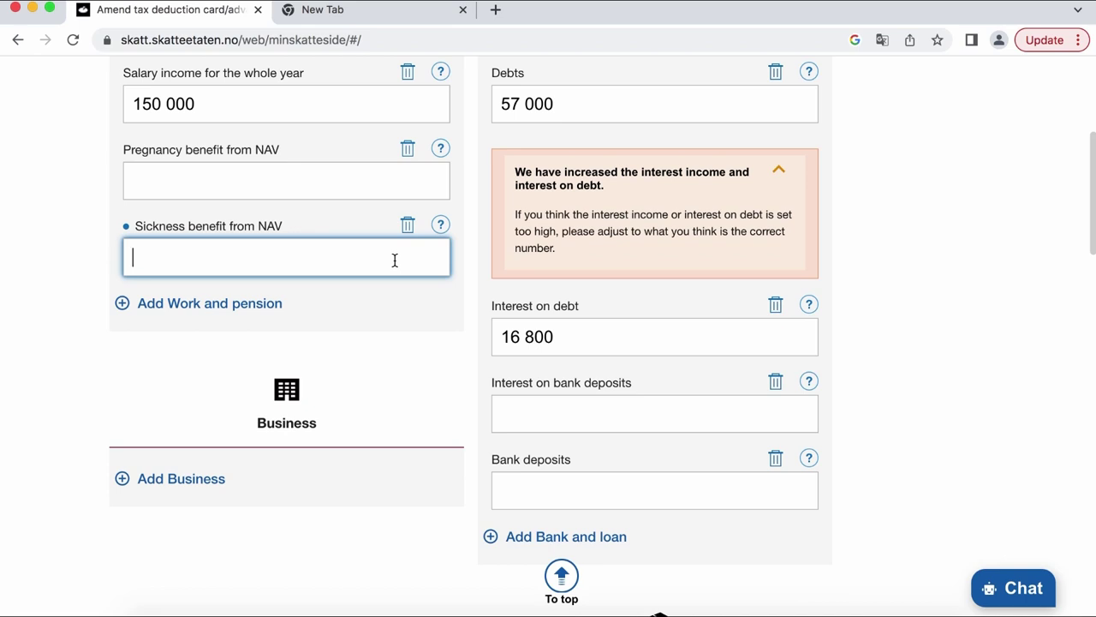
scroll(395, 260, "up", 2)
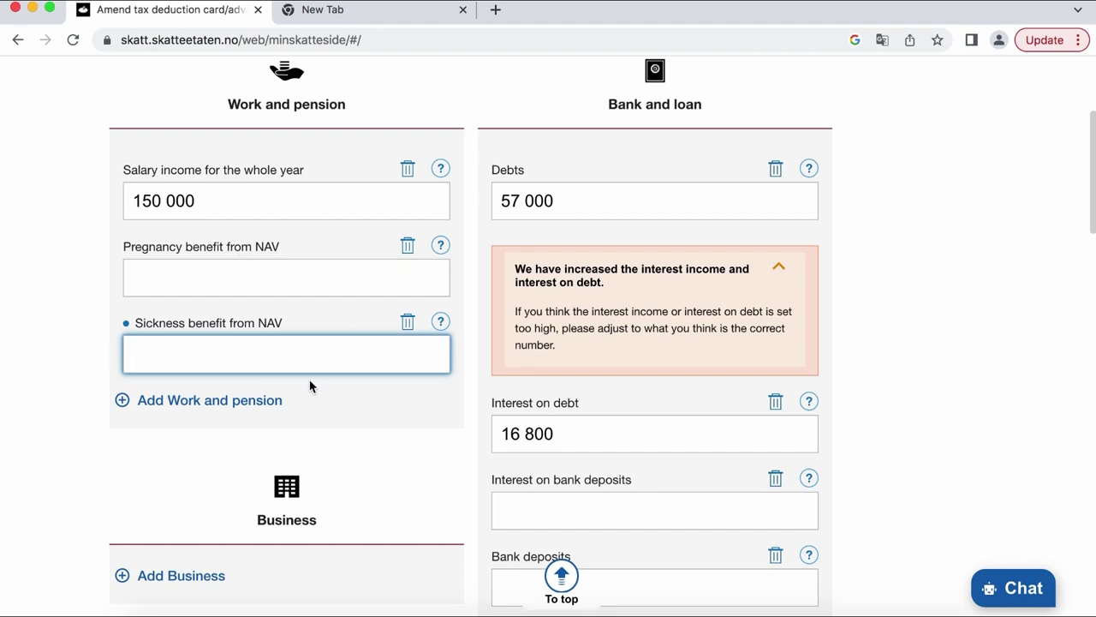
- Delete the Pregnancy and Sickness benefit fields, confirming each, and show the Business field list
scroll(417, 370, "up", 2)
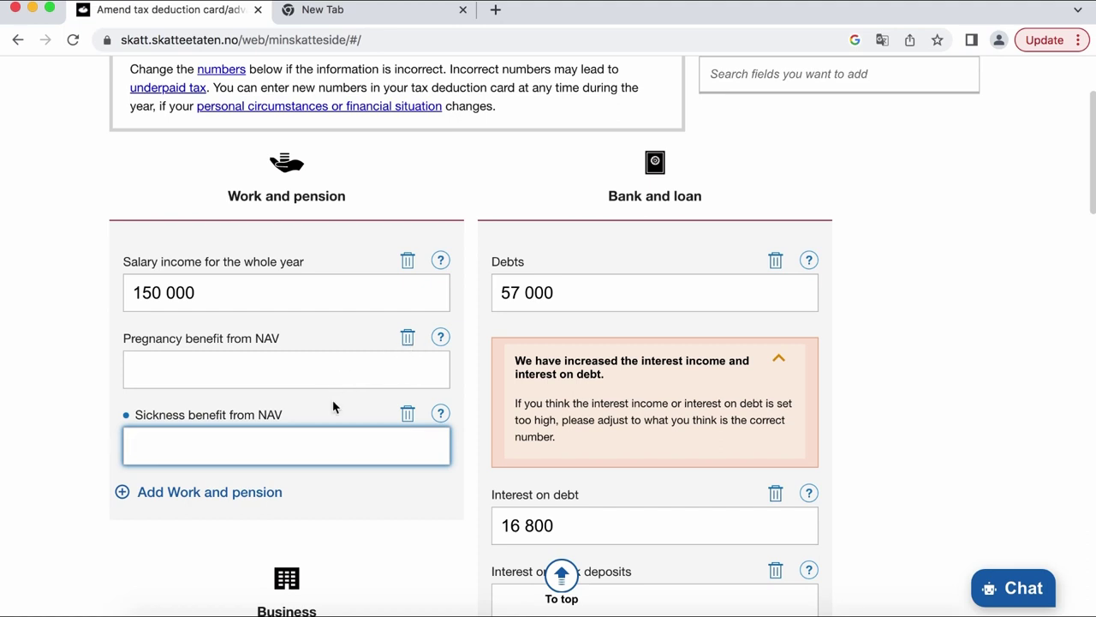
left_click(408, 338)
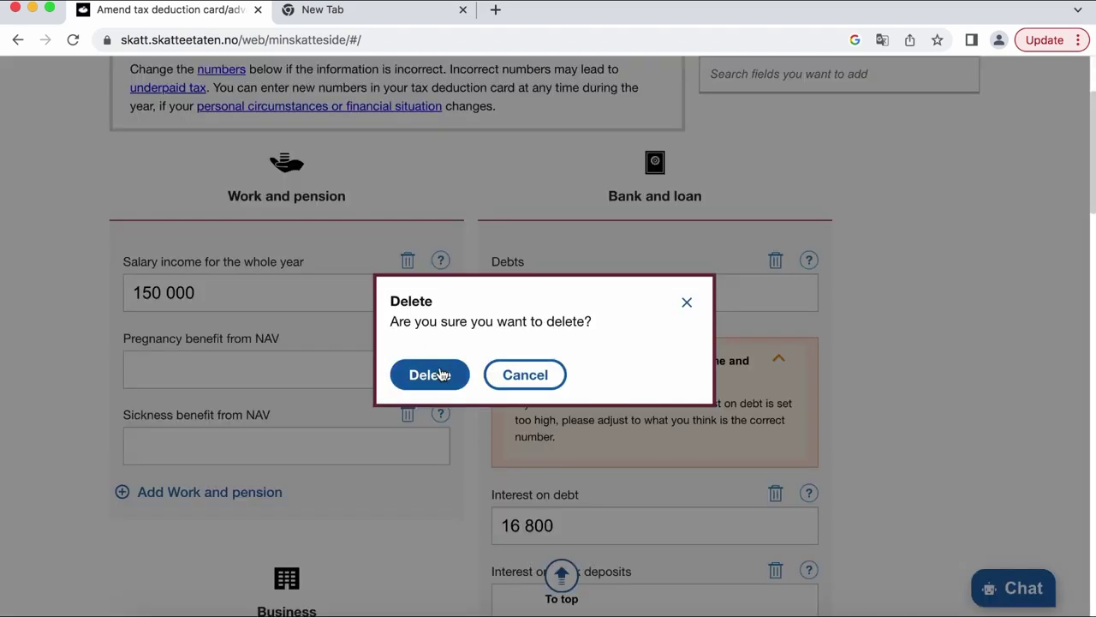
left_click(438, 374)
left_click(407, 334)
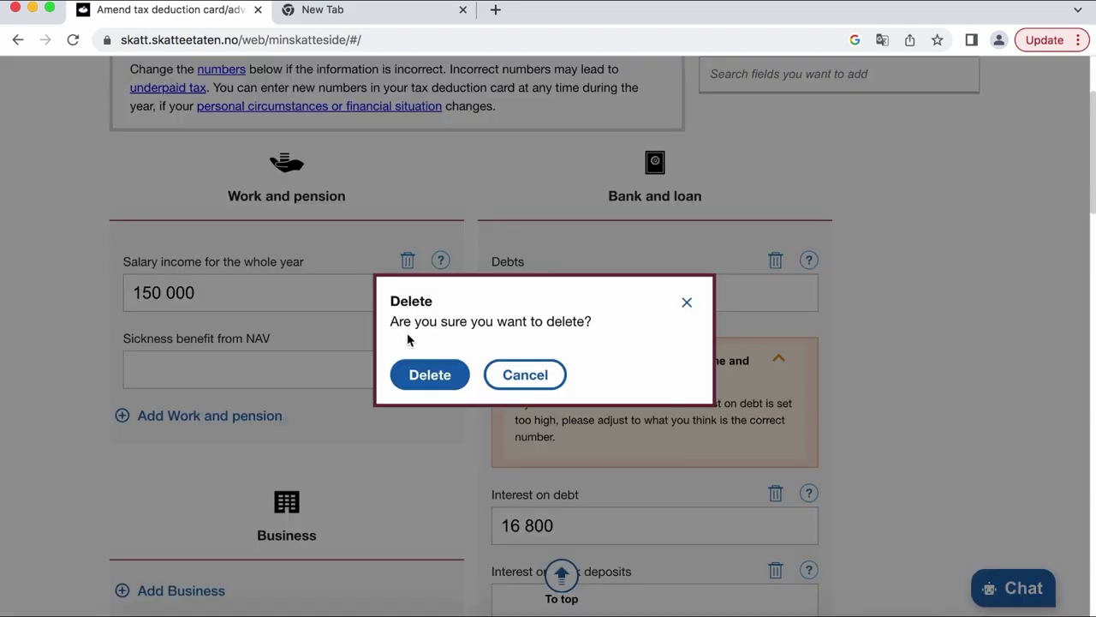
left_click(437, 374)
scroll(192, 435, "down", 1)
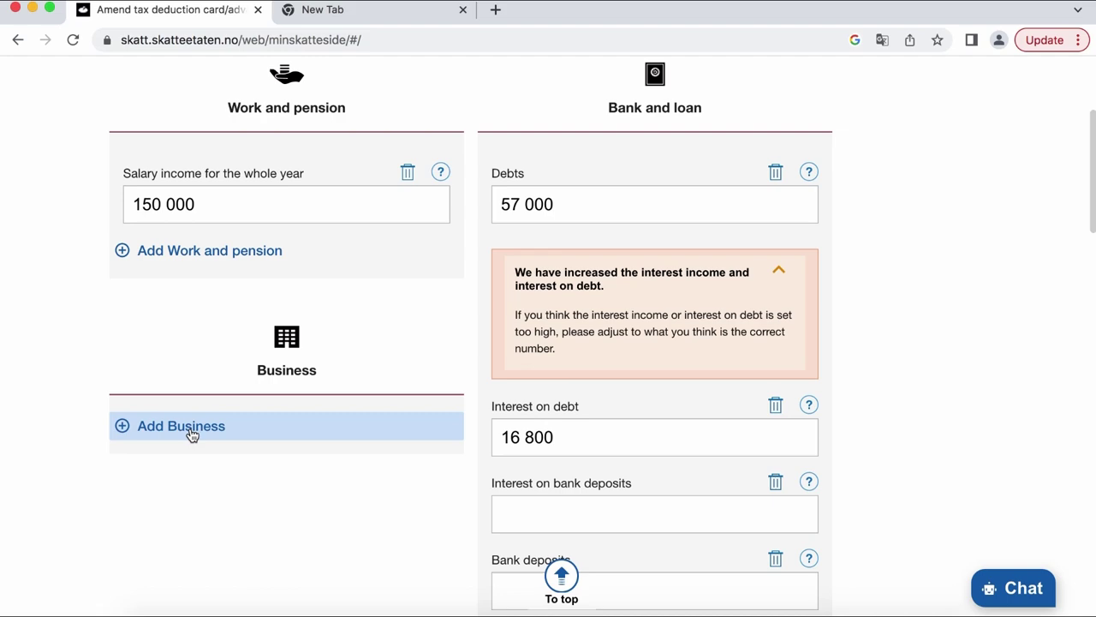
left_click(192, 435)
- Look through the Business field options and close the list without adding any
scroll(191, 434, "down", 5)
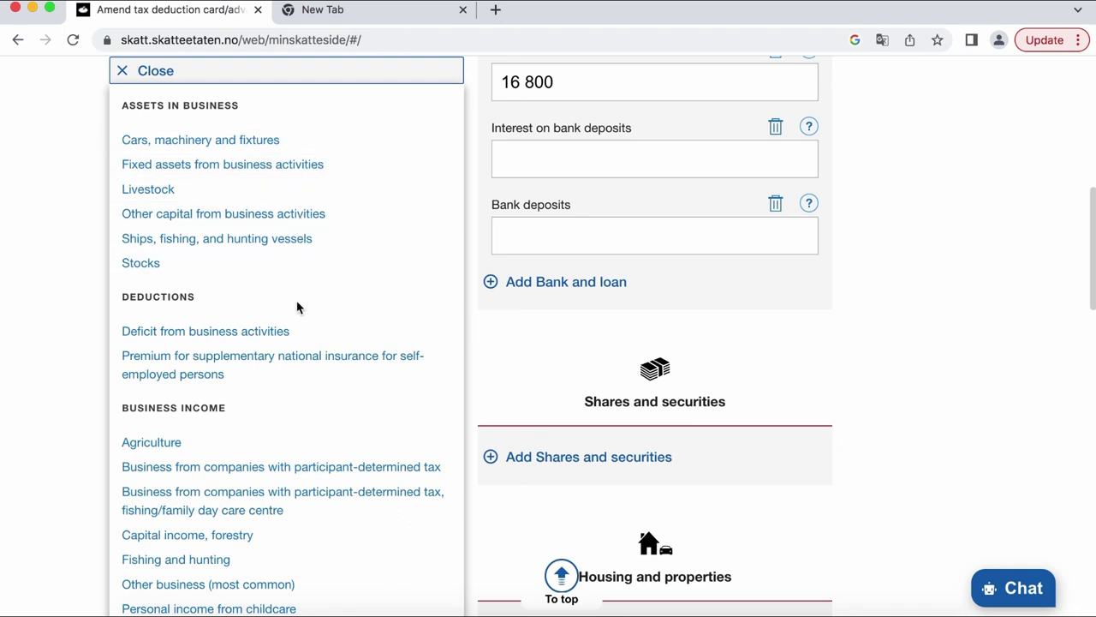
scroll(297, 306, "down", 2)
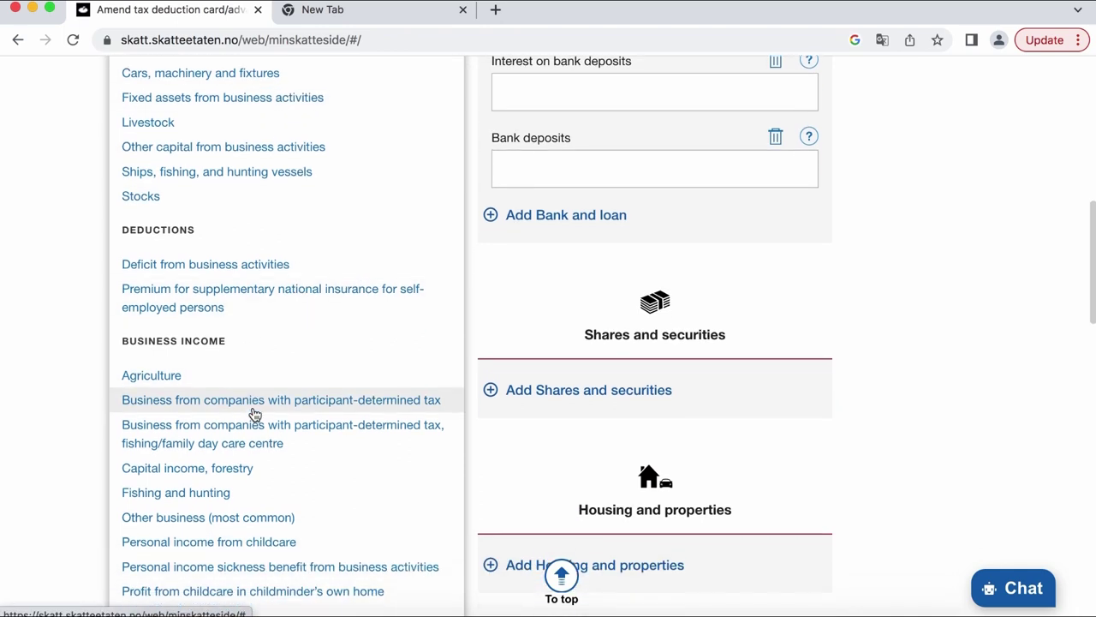
scroll(254, 415, "down", 5)
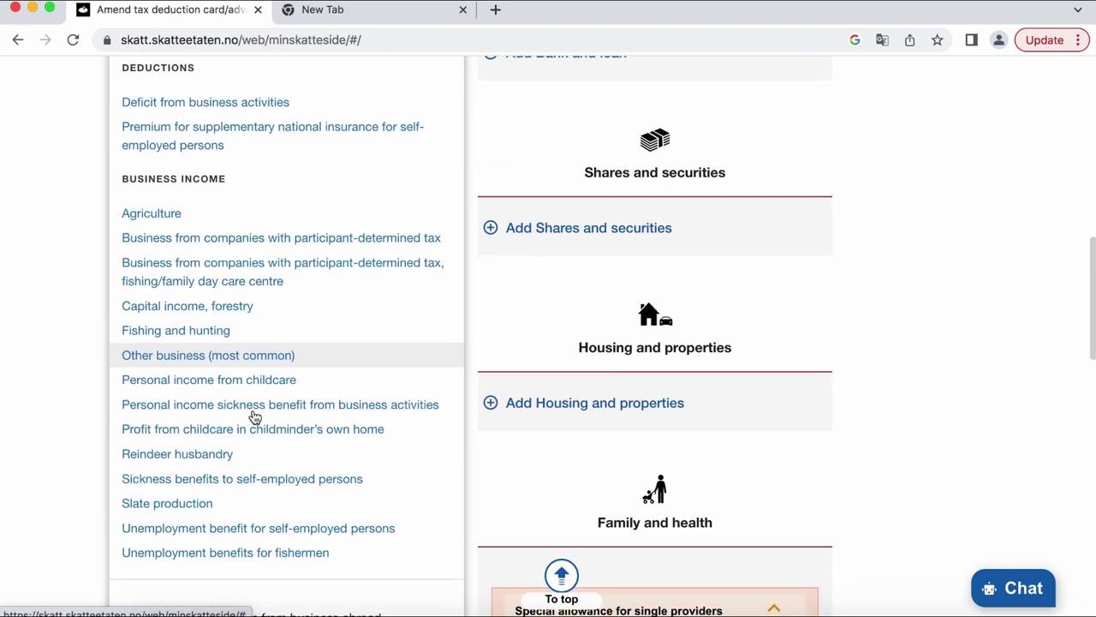
scroll(255, 417, "down", 2)
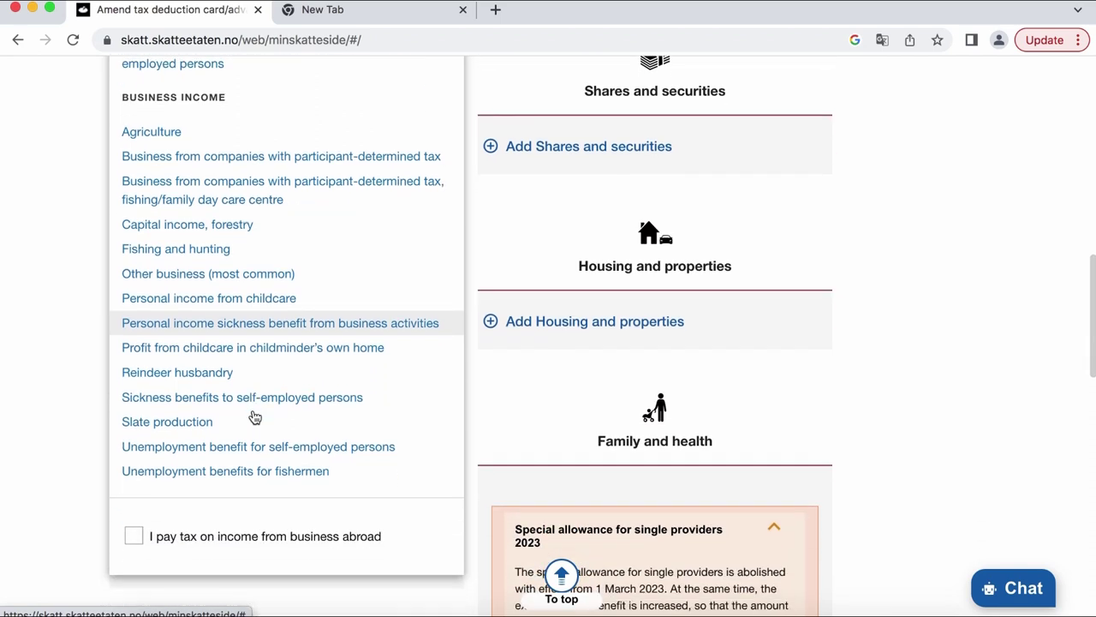
scroll(255, 417, "up", 1)
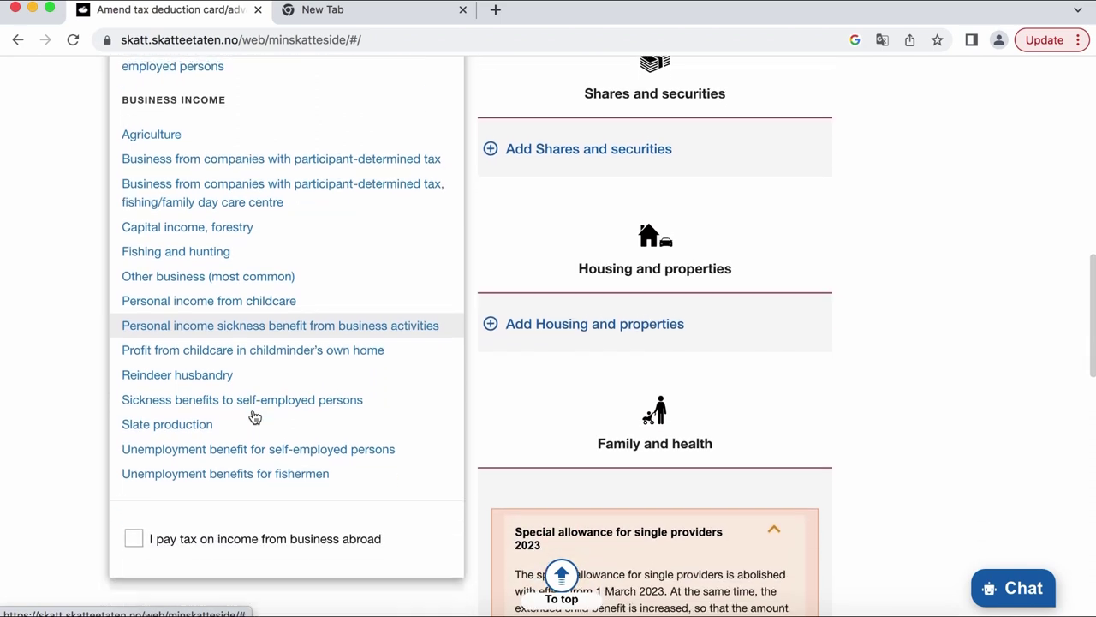
left_click(83, 212)
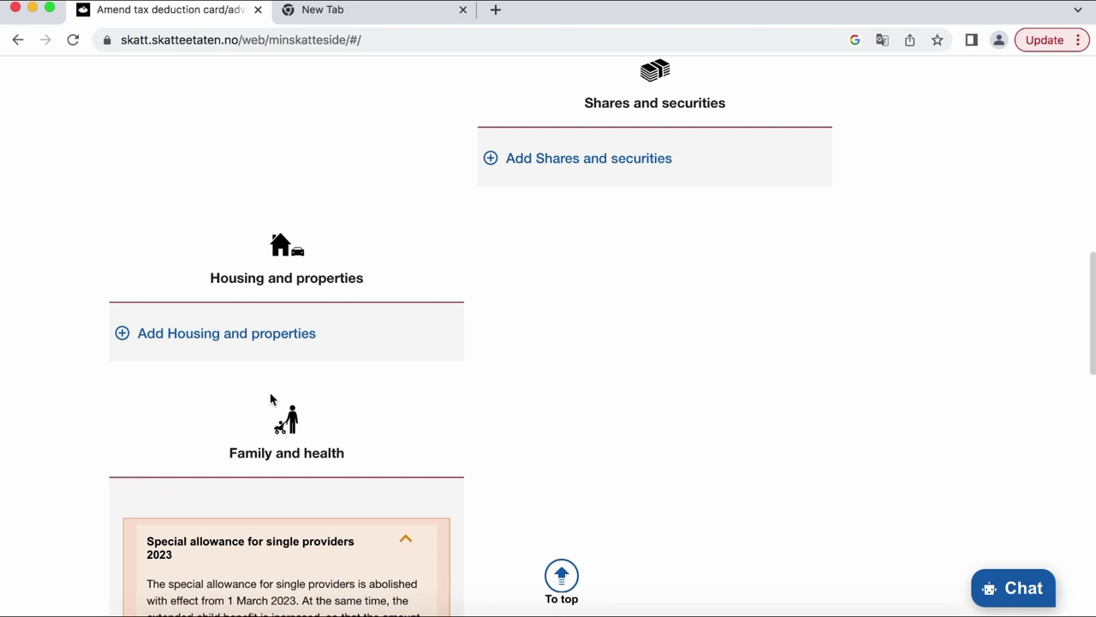
- Expand and browse the Housing and properties categories, then move to the Family and health entries
left_click(239, 333)
scroll(342, 419, "down", 3)
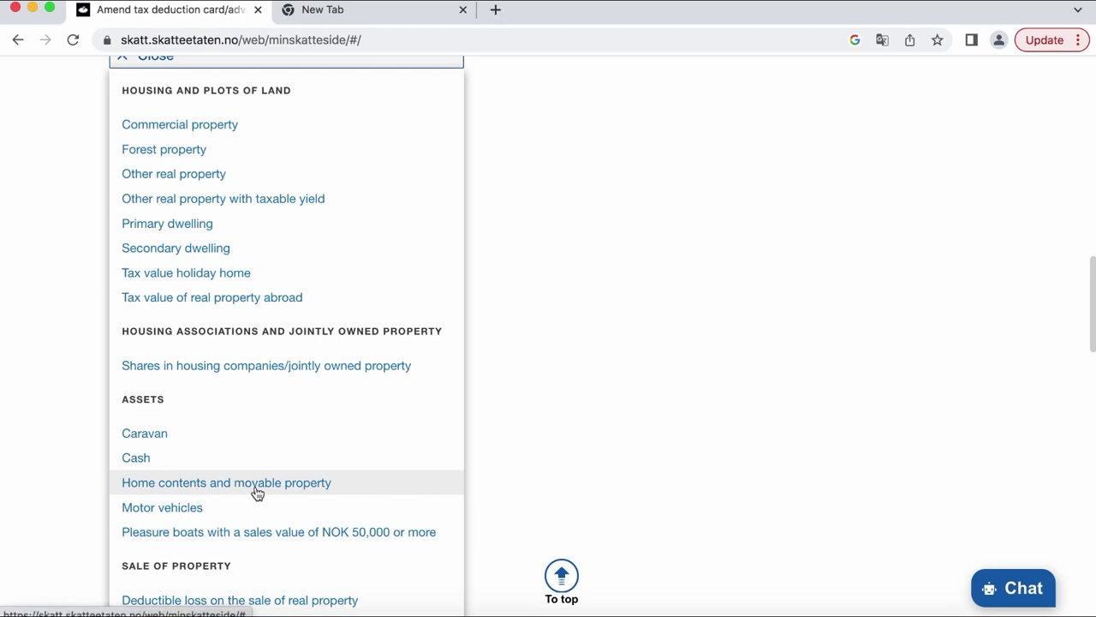
scroll(264, 406, "down", 3)
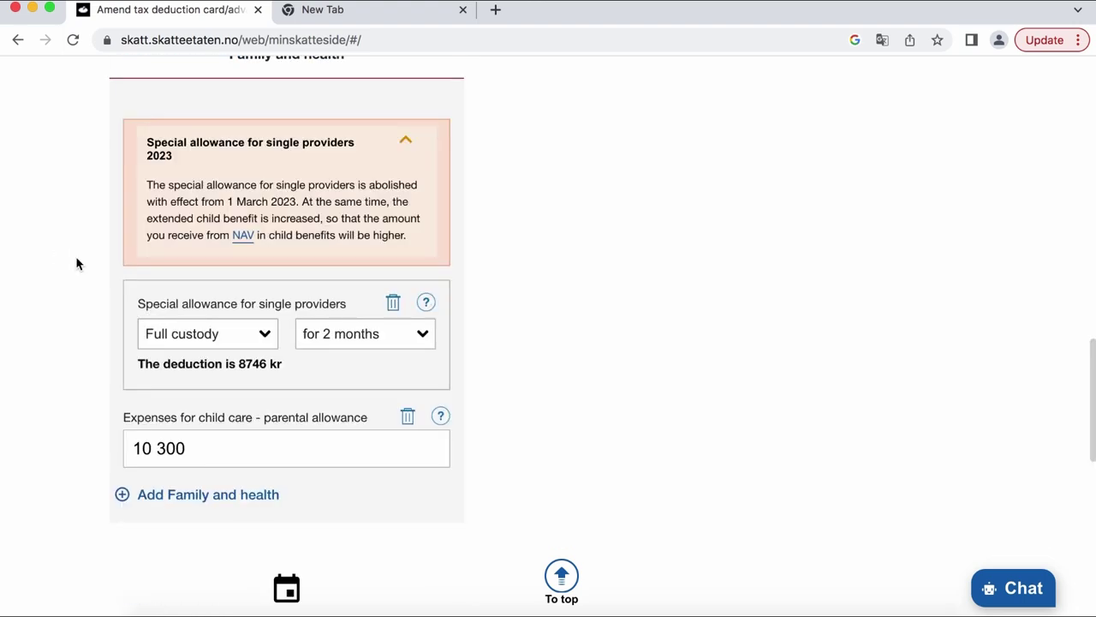
scroll(330, 239, "up", 2)
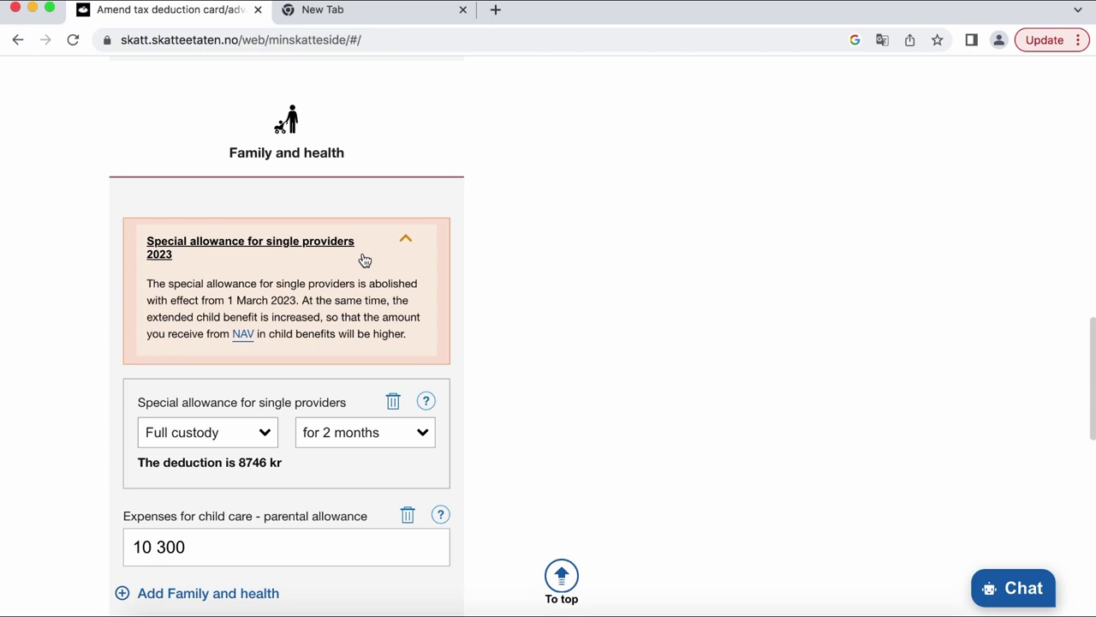
- Switch the single-provider allowance to Divided custody for 2 months (4374 kr)
scroll(347, 269, "down", 1)
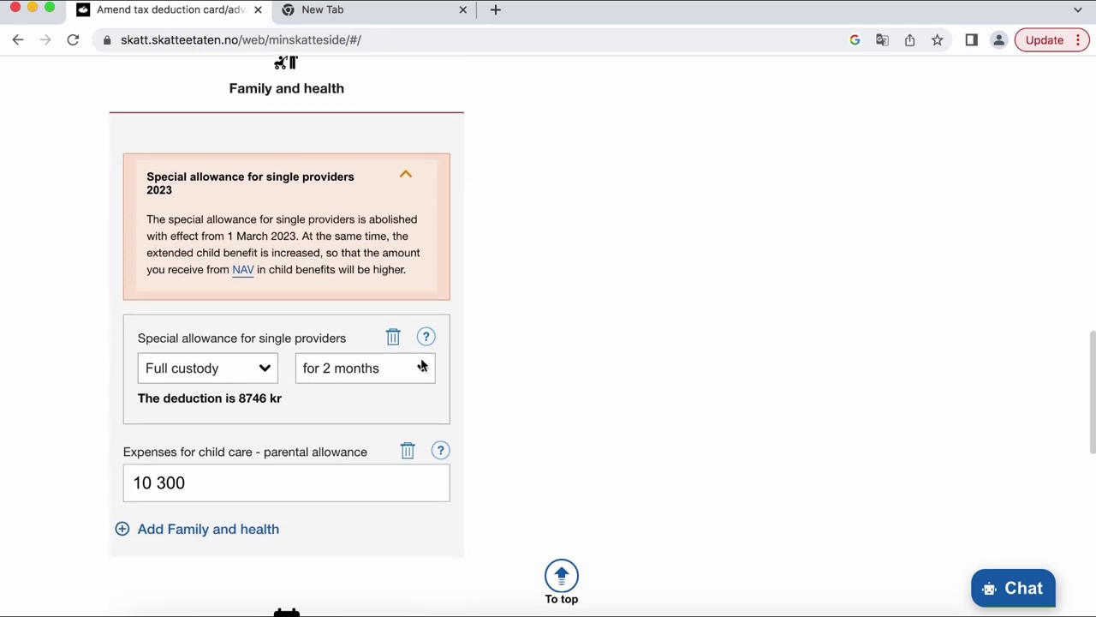
left_click(258, 373)
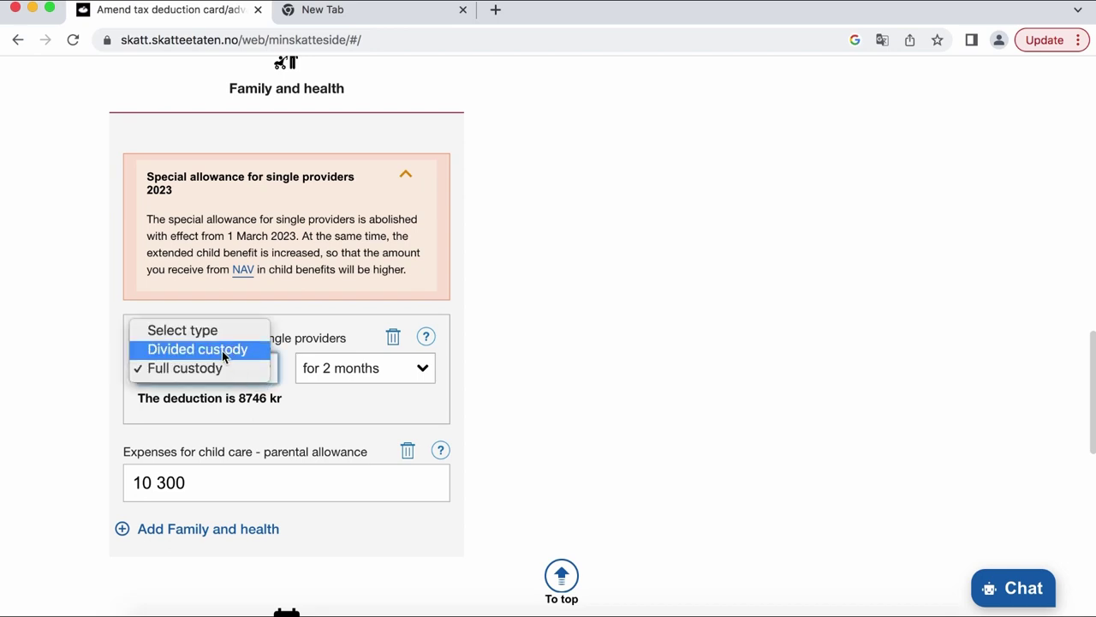
left_click(222, 350)
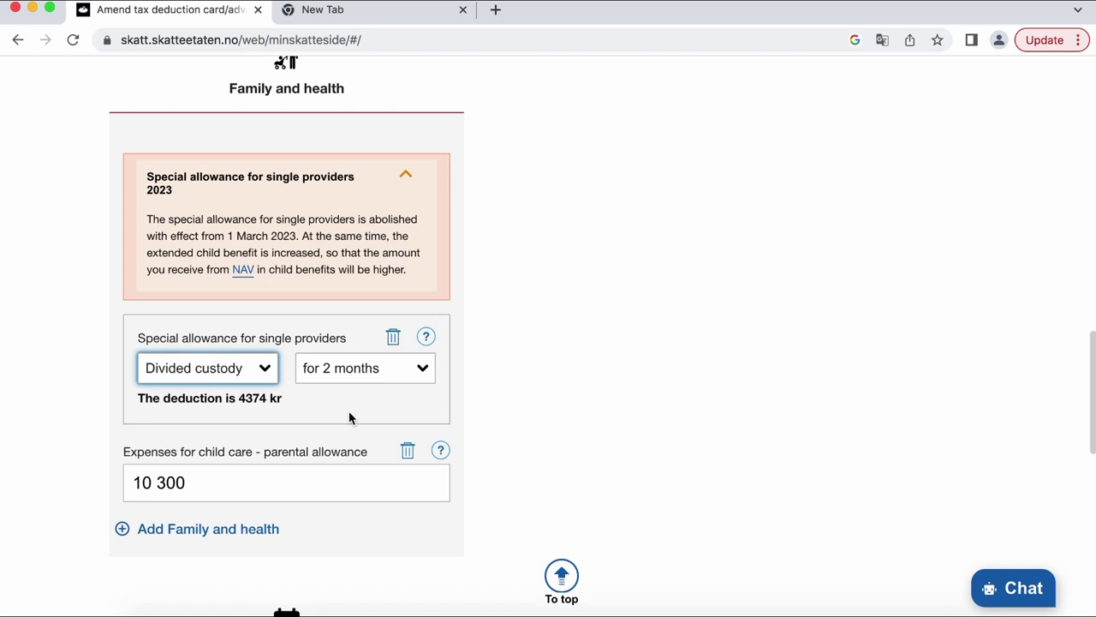
- Change the child-care expenses from 10 300 to 25 000
left_click(211, 489)
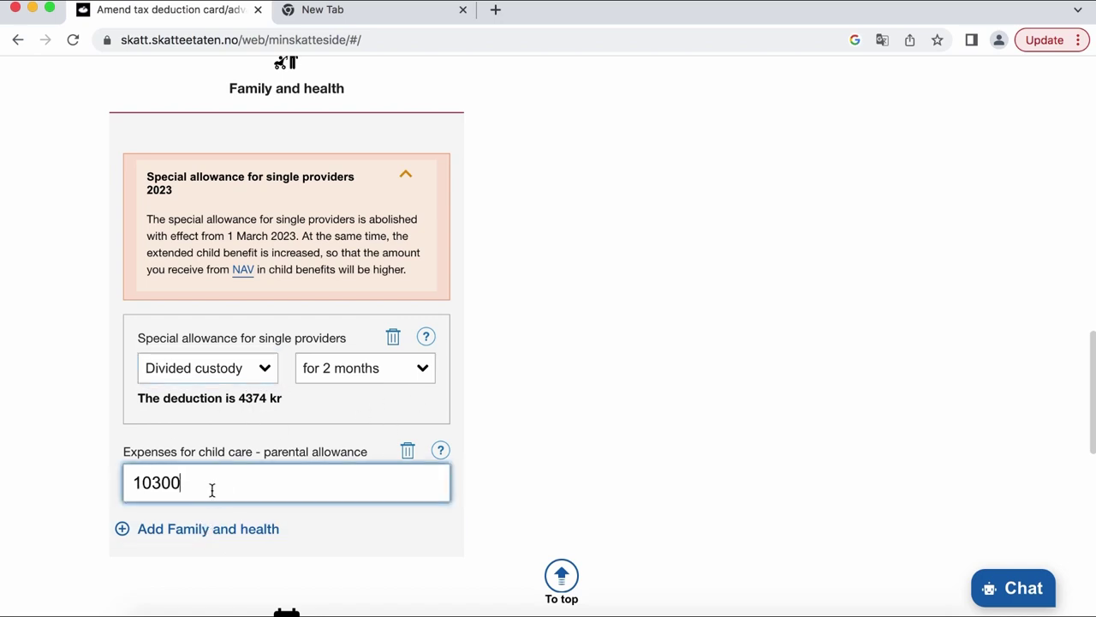
left_click_drag(211, 486, 99, 461)
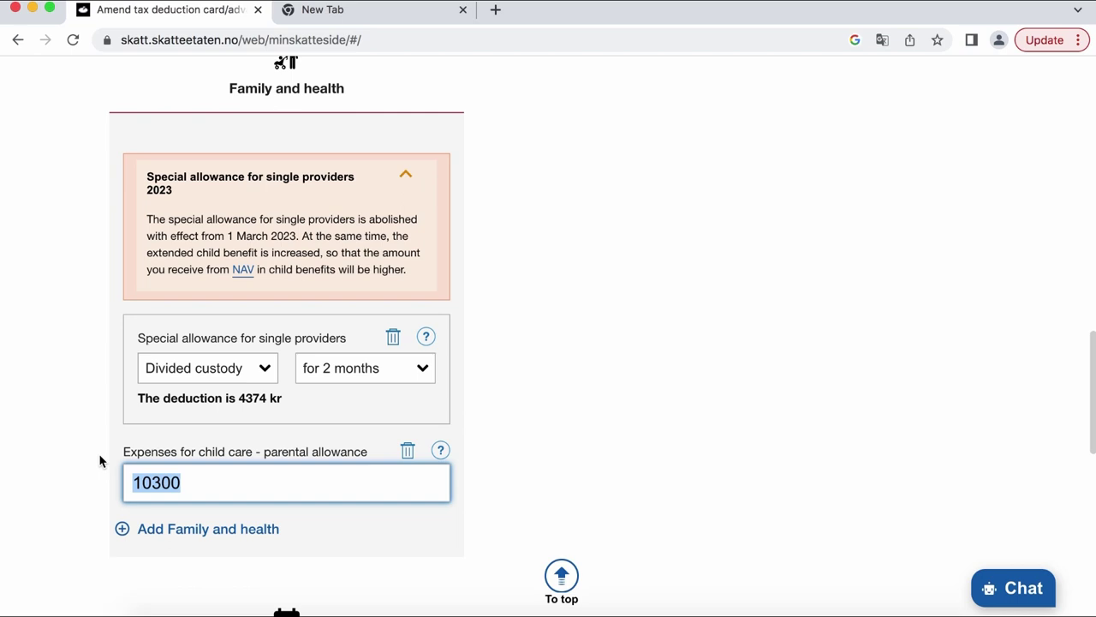
type("25000")
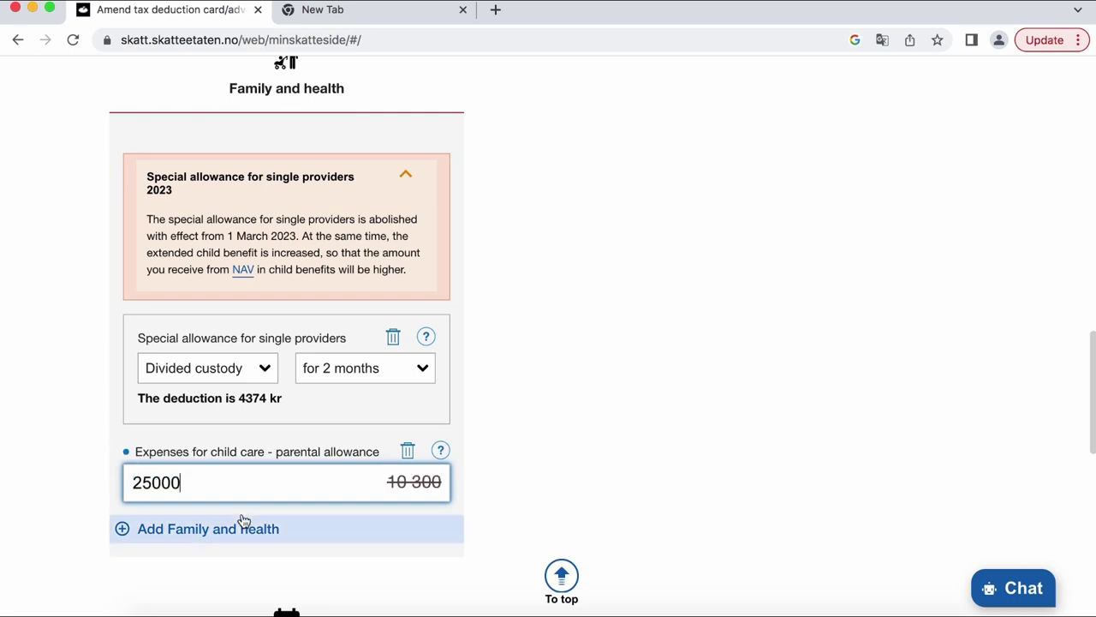
scroll(354, 362, "down", 2)
left_click(354, 362)
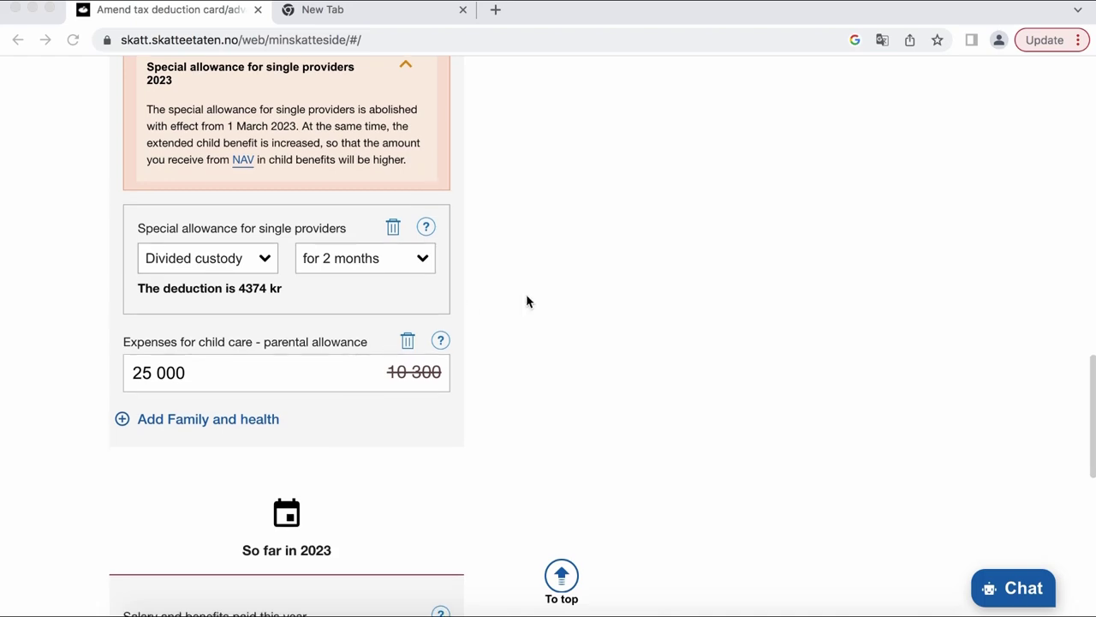
scroll(668, 330, "up", 10)
scroll(670, 331, "up", 5)
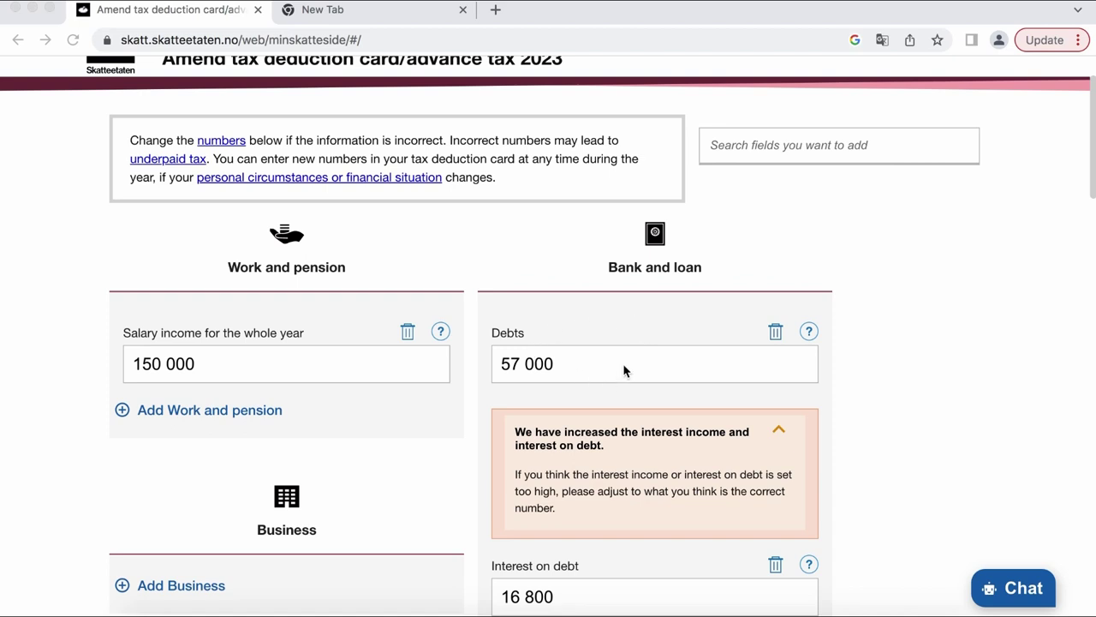
scroll(622, 370, "down", 1)
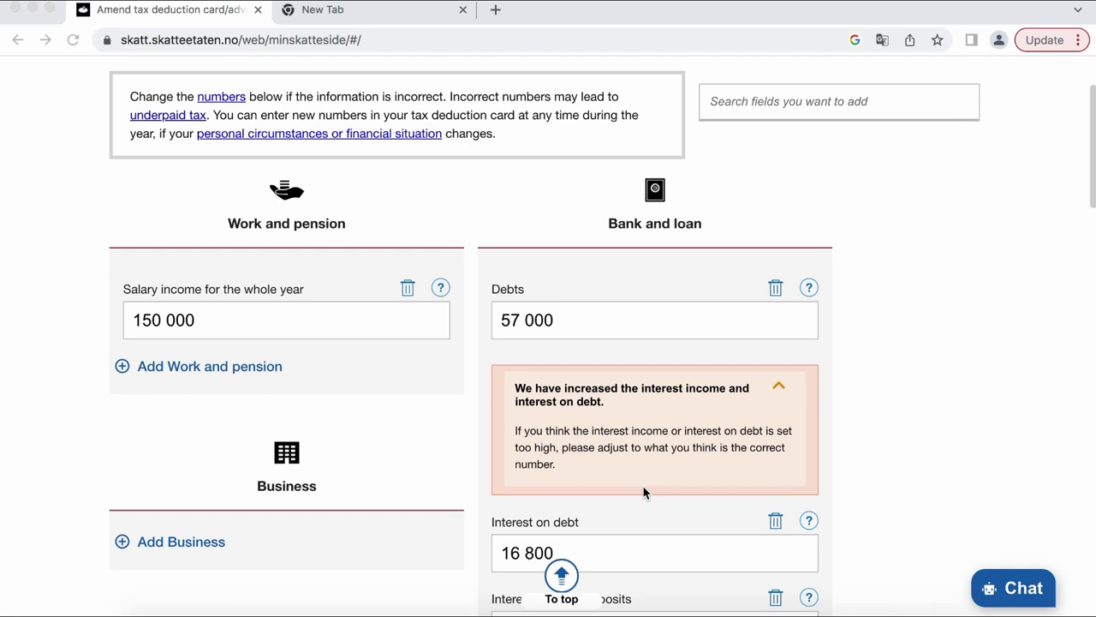
scroll(644, 492, "down", 1)
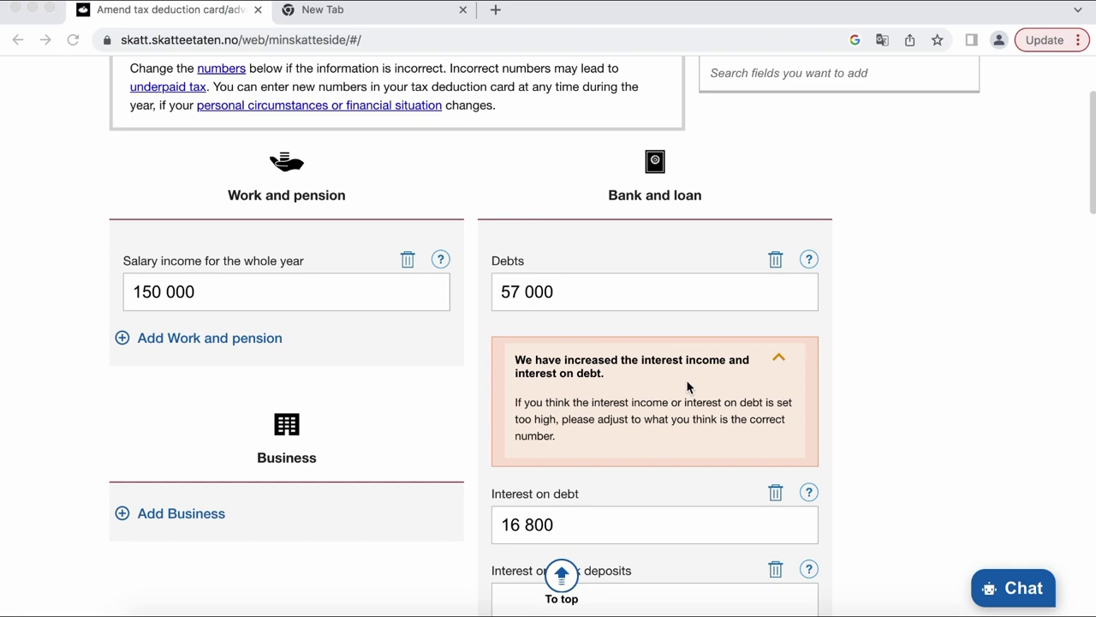
- Lower interest on debt to 10000 and check the summary shows Tabell 7104 and 11 850 kr
scroll(672, 368, "down", 2)
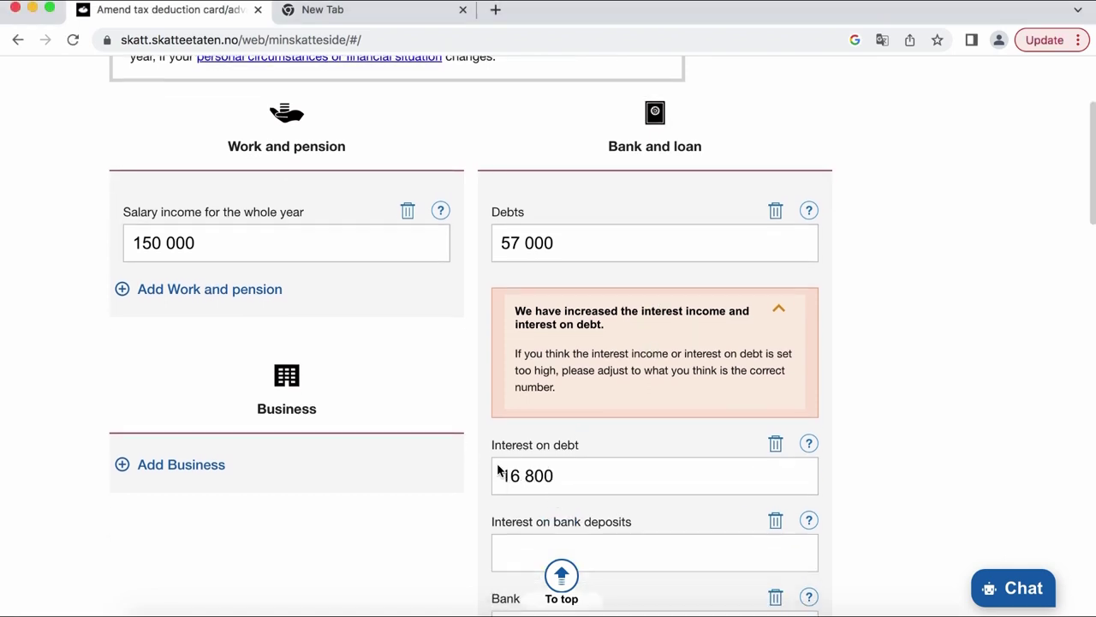
left_click(568, 470)
key("BackSpace")
key("BackSpace")
key("BackSpace")
key("BackSpace")
key("BackSpace")
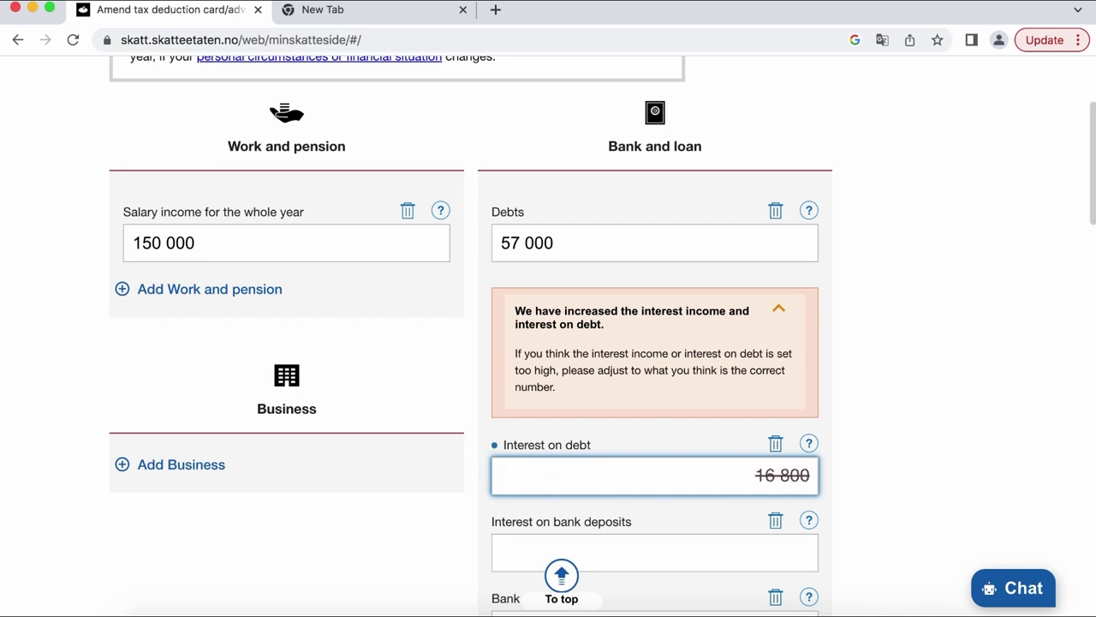
type("10000")
scroll(543, 417, "down", 2)
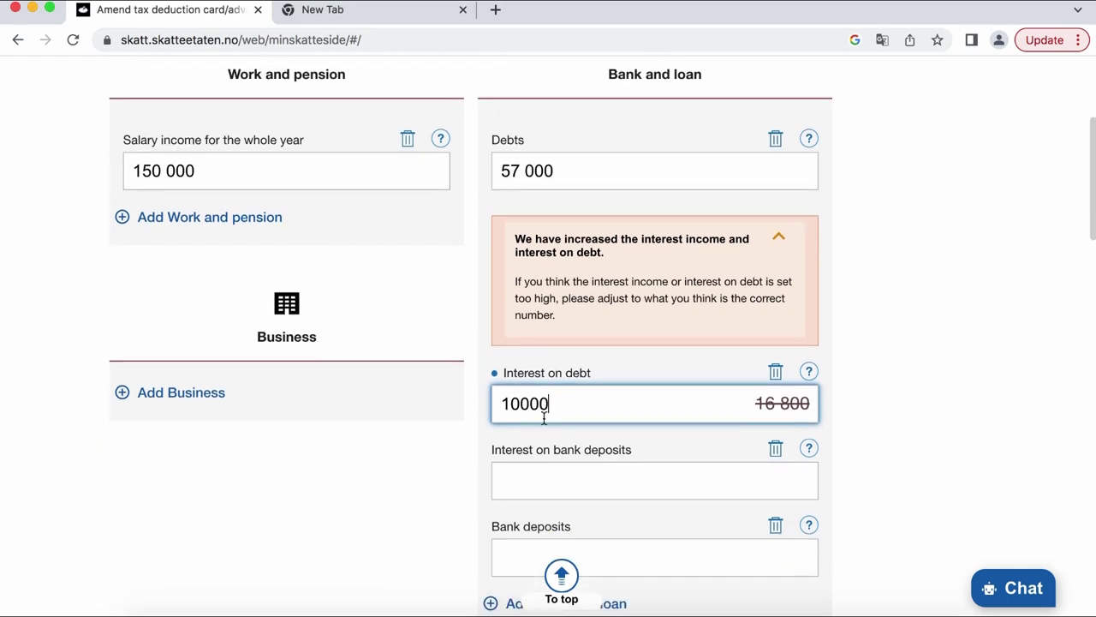
scroll(543, 417, "down", 12)
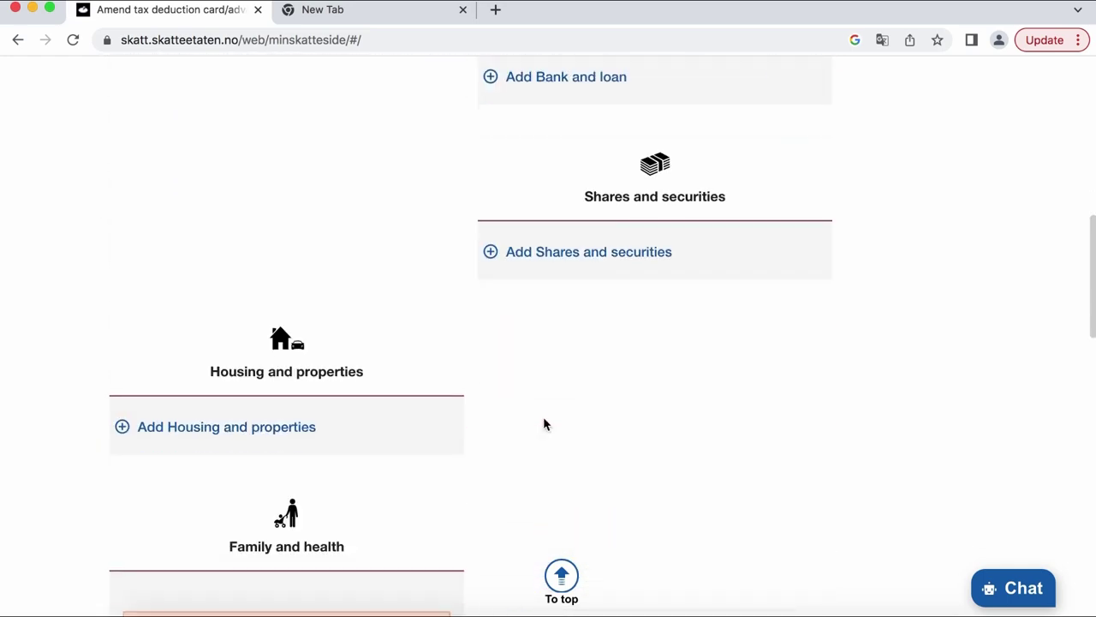
scroll(544, 420, "down", 20)
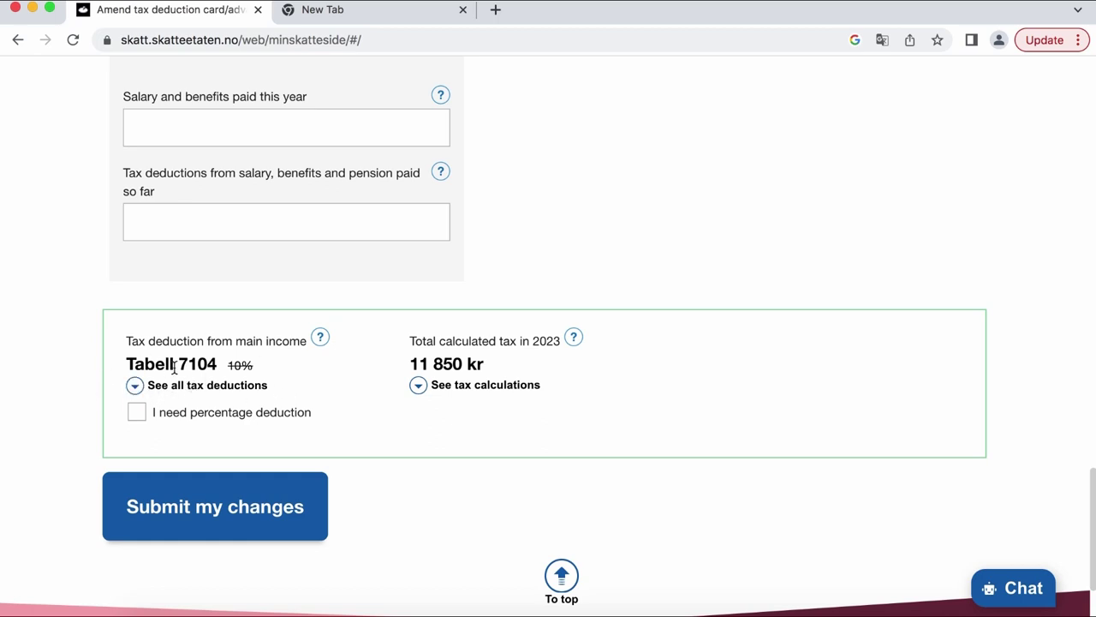
- Tick 'I need percentage deduction', re-enter salary 150000, and re-toggle until the deduction shows 10%
left_click(143, 412)
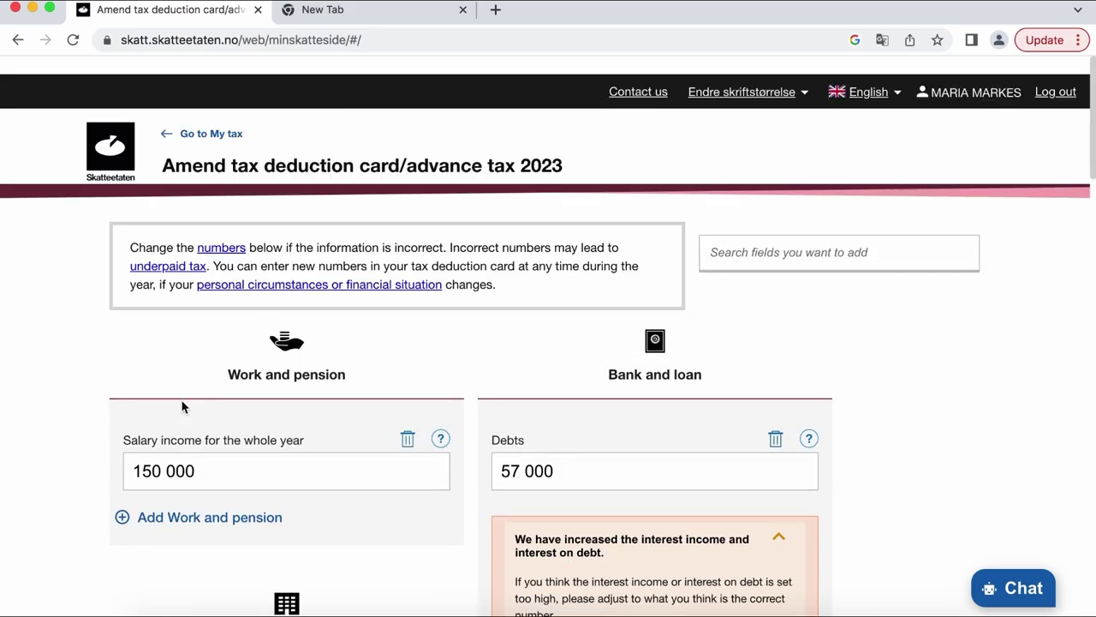
scroll(218, 443, "down", 1)
left_click(203, 426)
left_click_drag(203, 425, 90, 399)
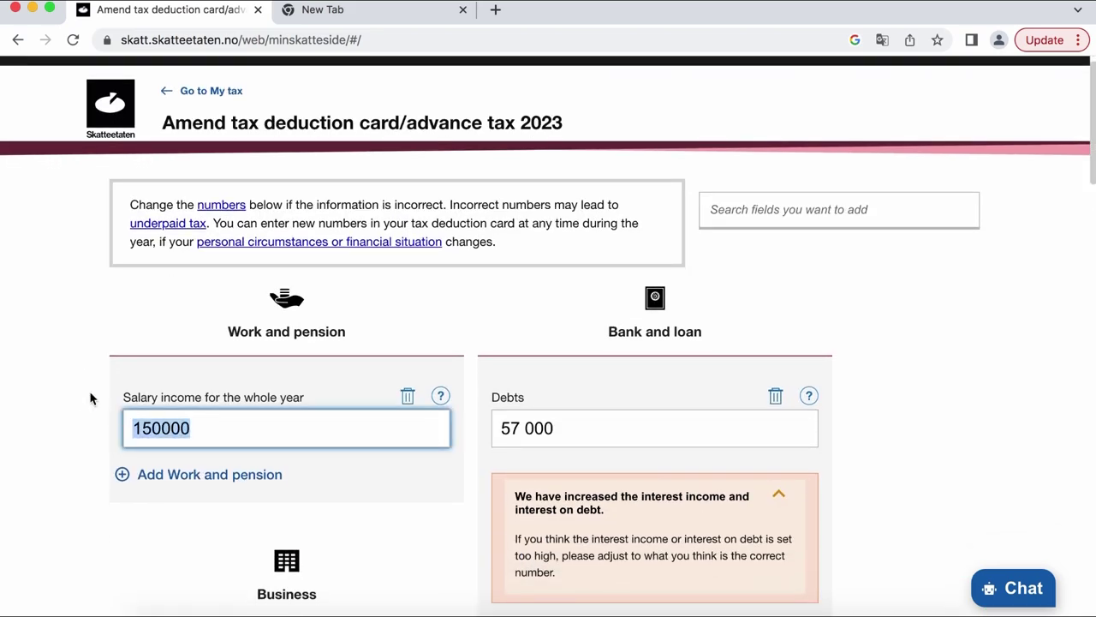
type("15")
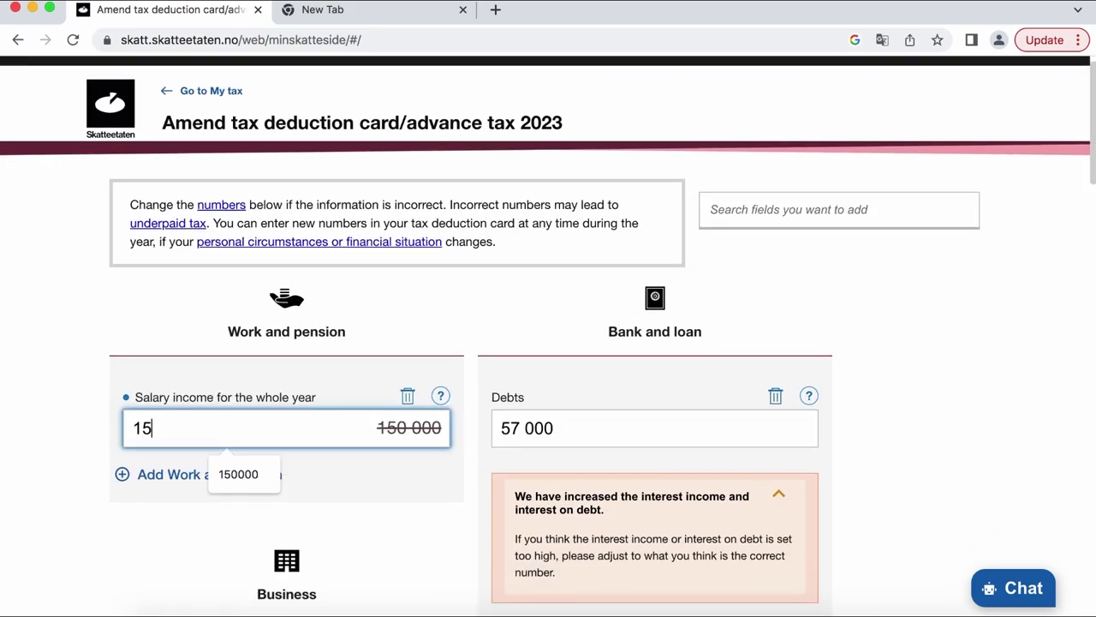
type("0000")
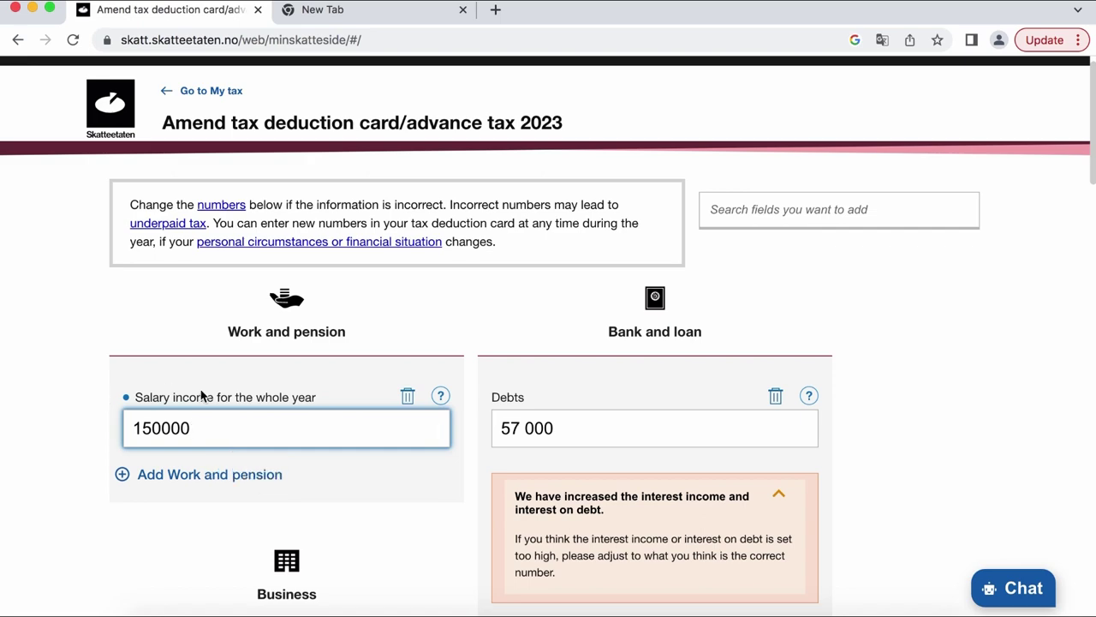
scroll(201, 396, "down", 3)
scroll(201, 396, "down", 15)
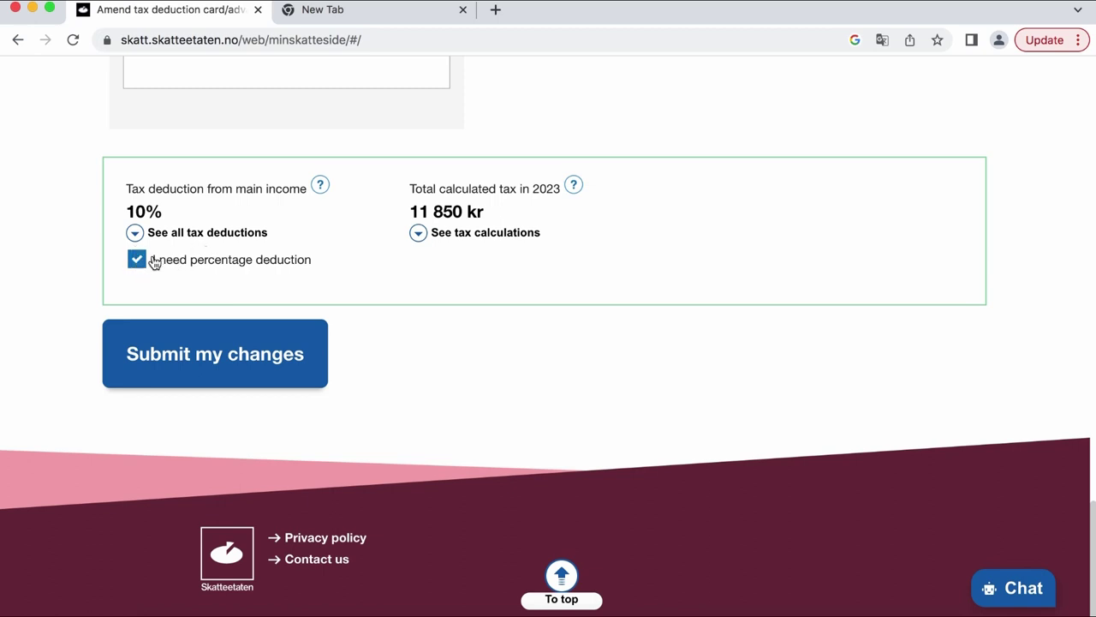
left_click(138, 259)
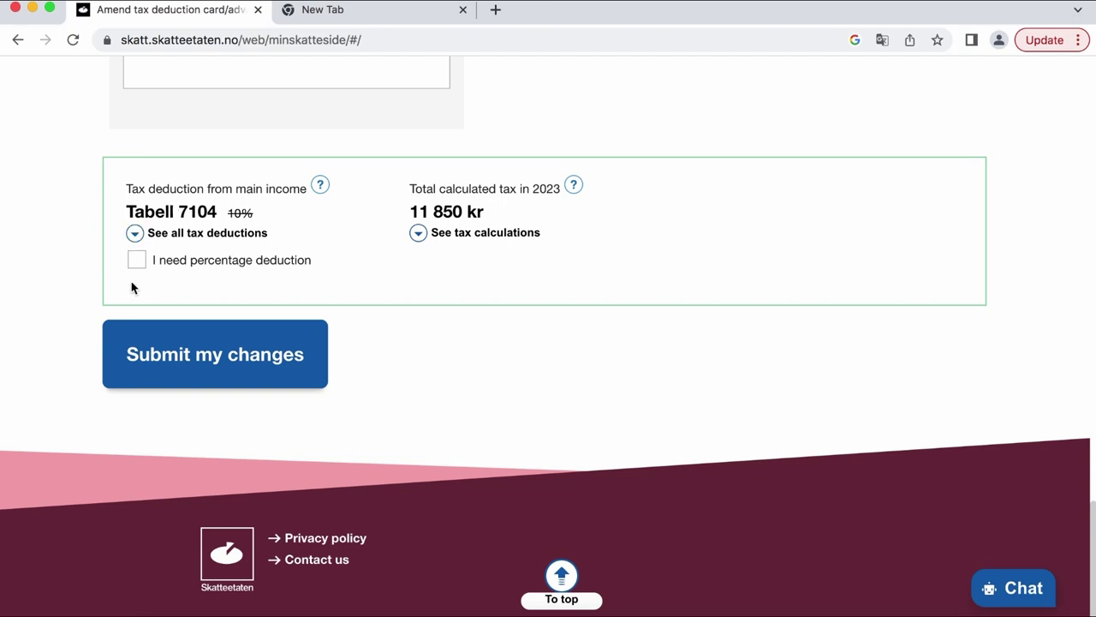
left_click(137, 260)
left_click(137, 262)
left_click(138, 261)
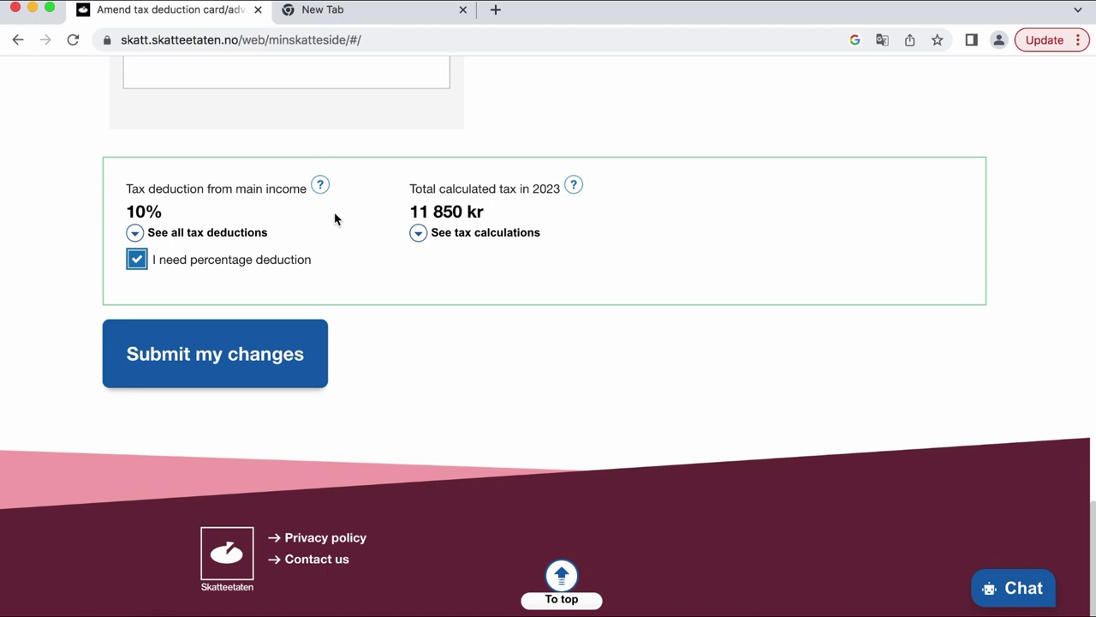
- Replace the 150000 salary with 100 000 and confirm the summary shows 9% and 7 588 kr
scroll(396, 197, "up", 5)
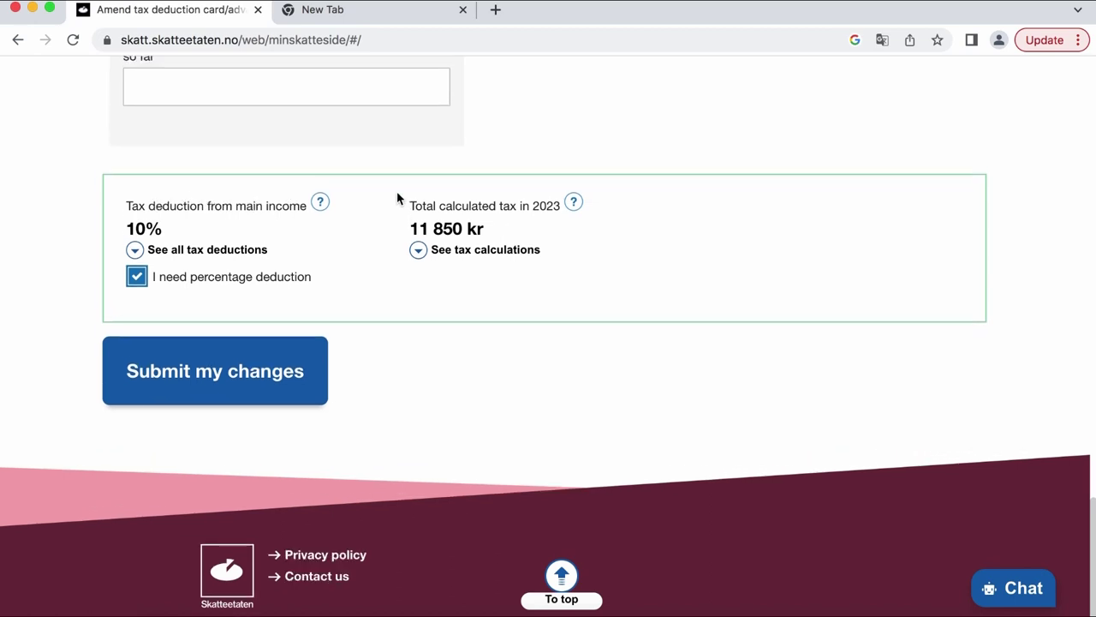
scroll(396, 198, "up", 10)
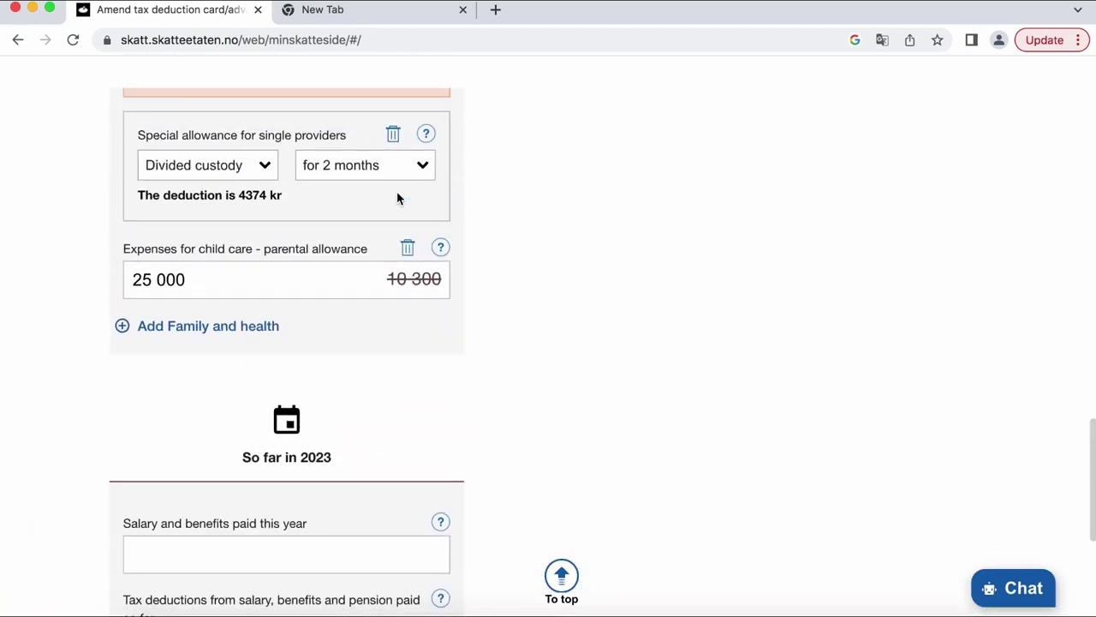
scroll(396, 198, "up", 15)
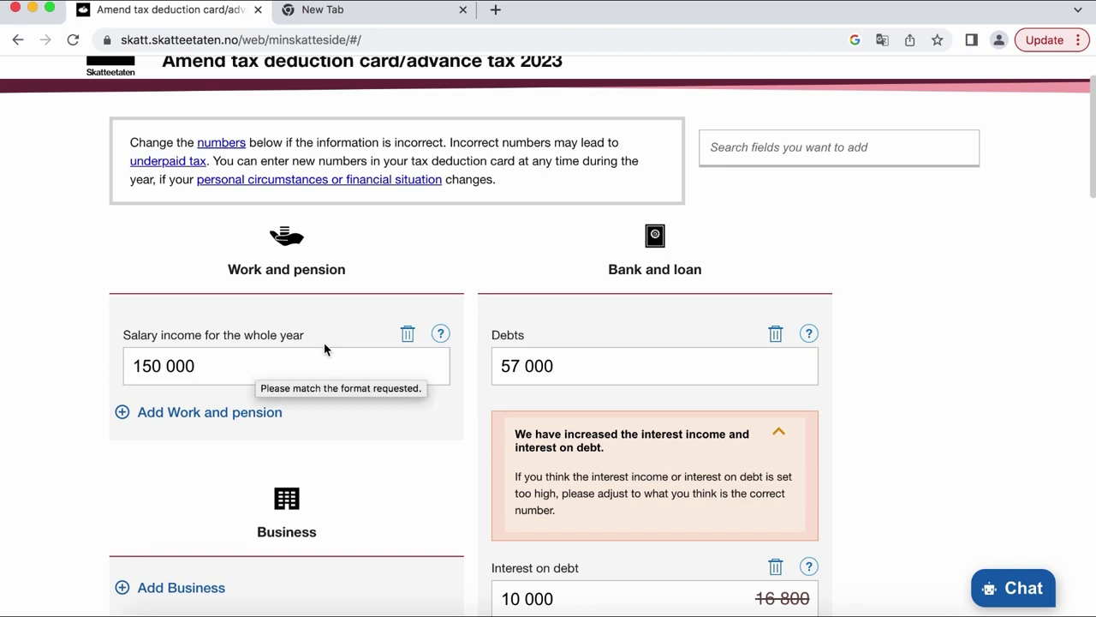
scroll(214, 360, "up", 1)
left_click_drag(206, 399, 96, 387)
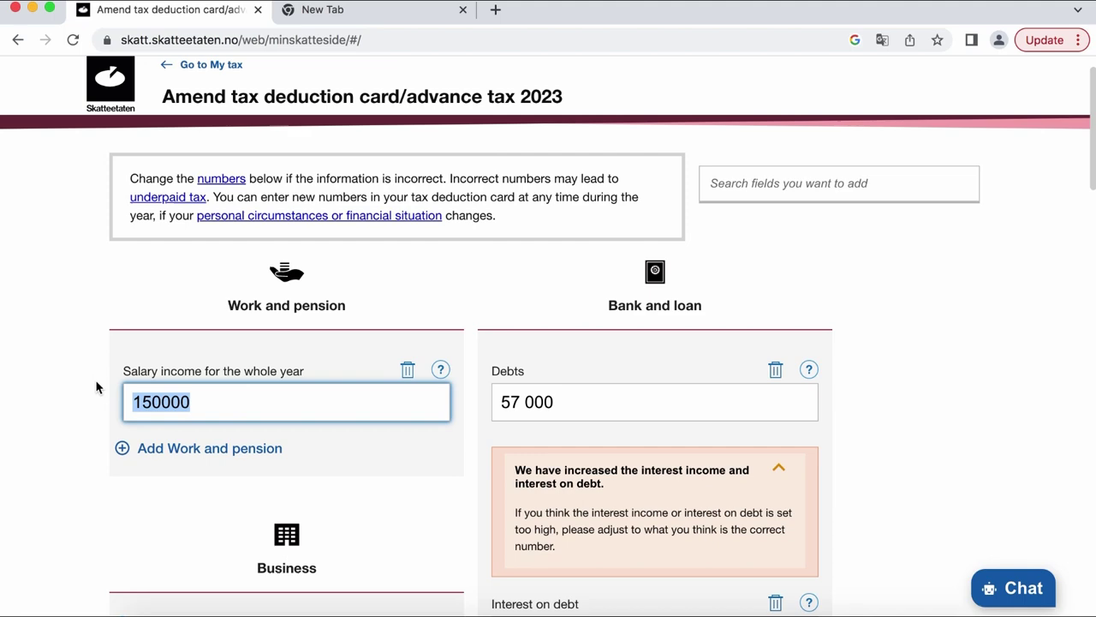
type("100 000")
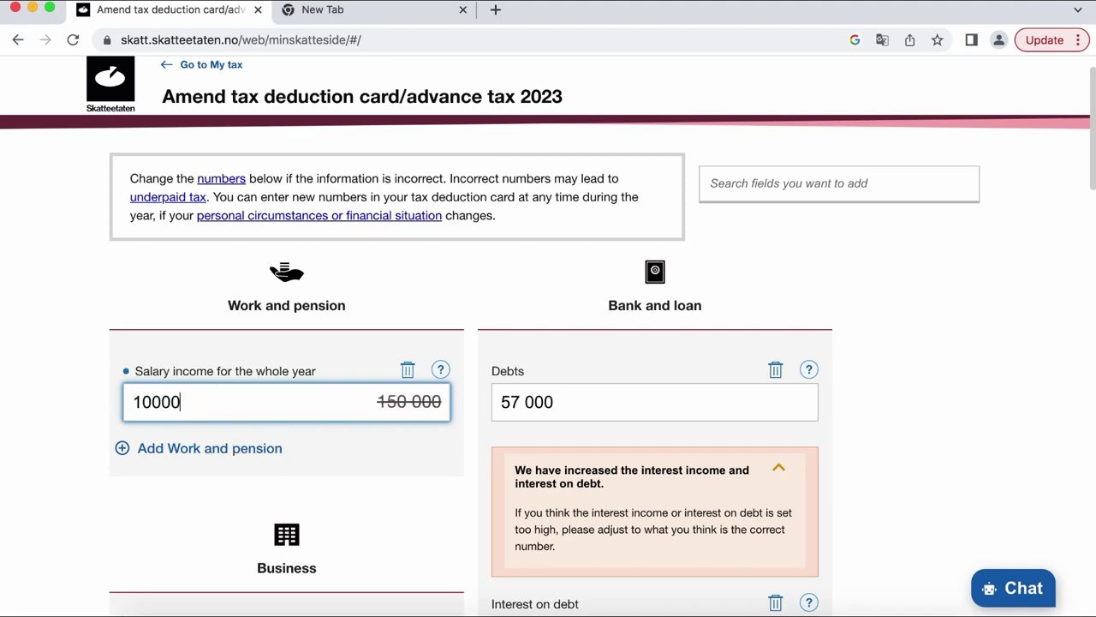
left_click(373, 497)
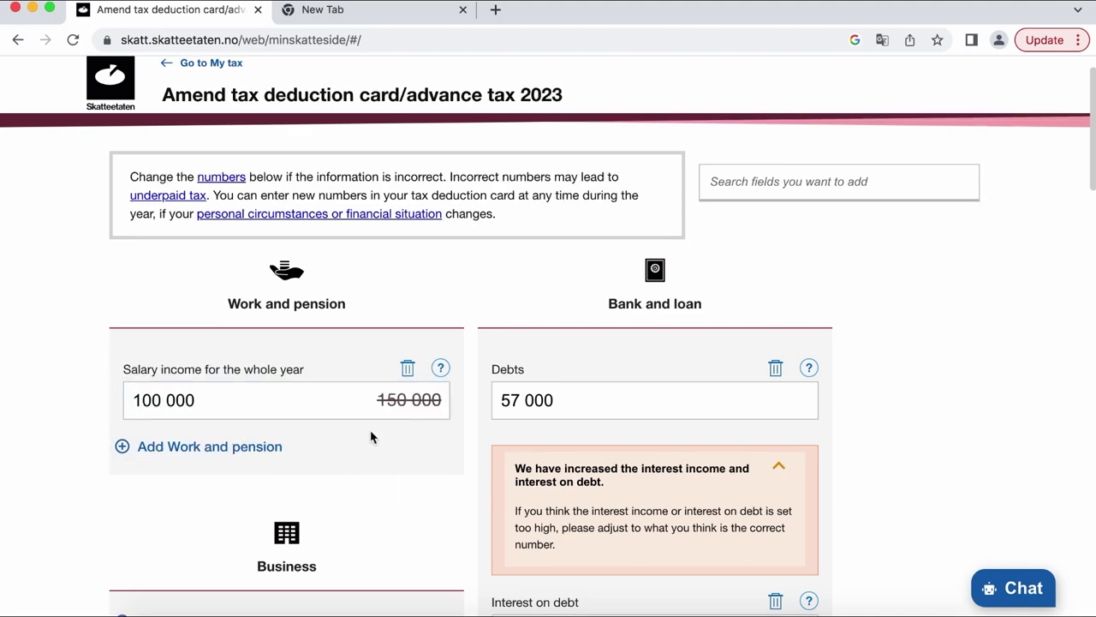
scroll(372, 436, "down", 20)
scroll(372, 436, "down", 10)
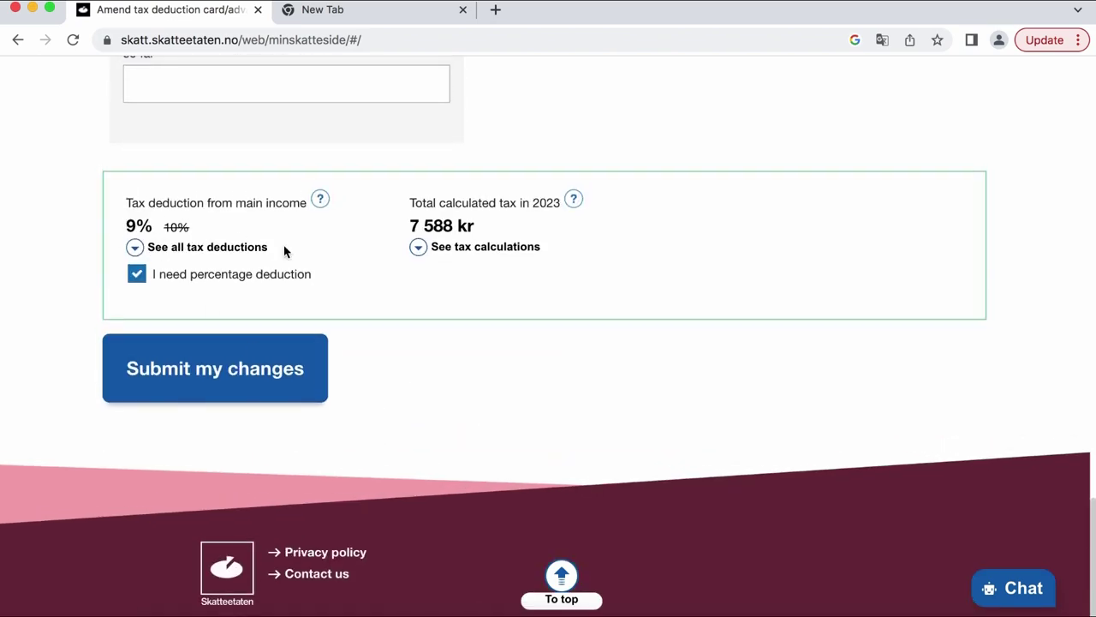
scroll(284, 249, "up", 20)
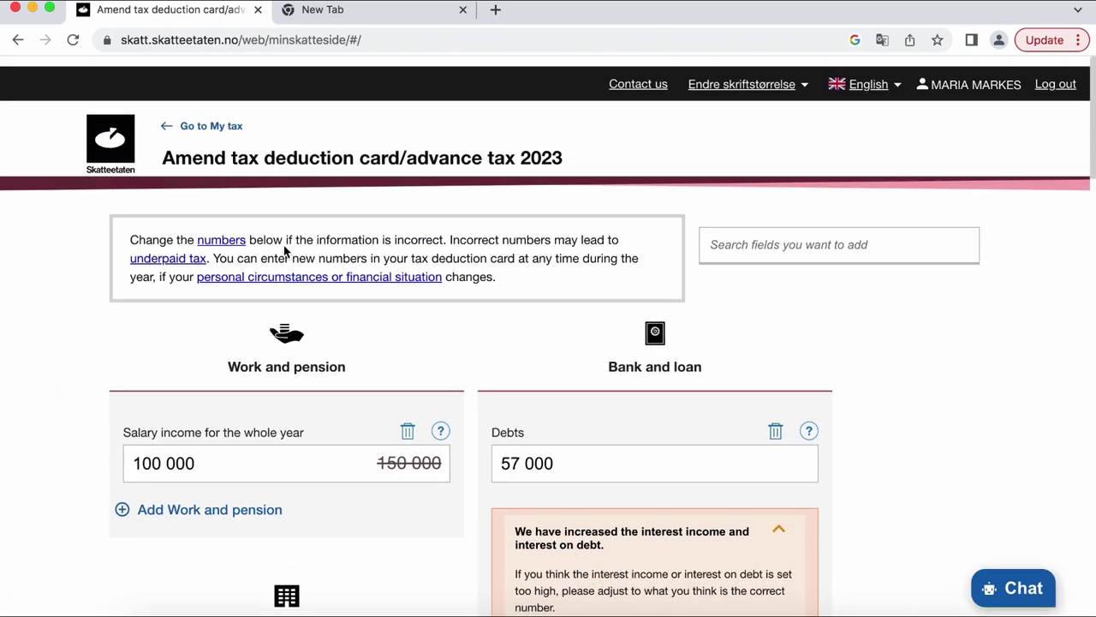
- Replace the salary income with 400 000 and check the 23% deduction and 79 412 kr total tax
left_click_drag(215, 455, 69, 444)
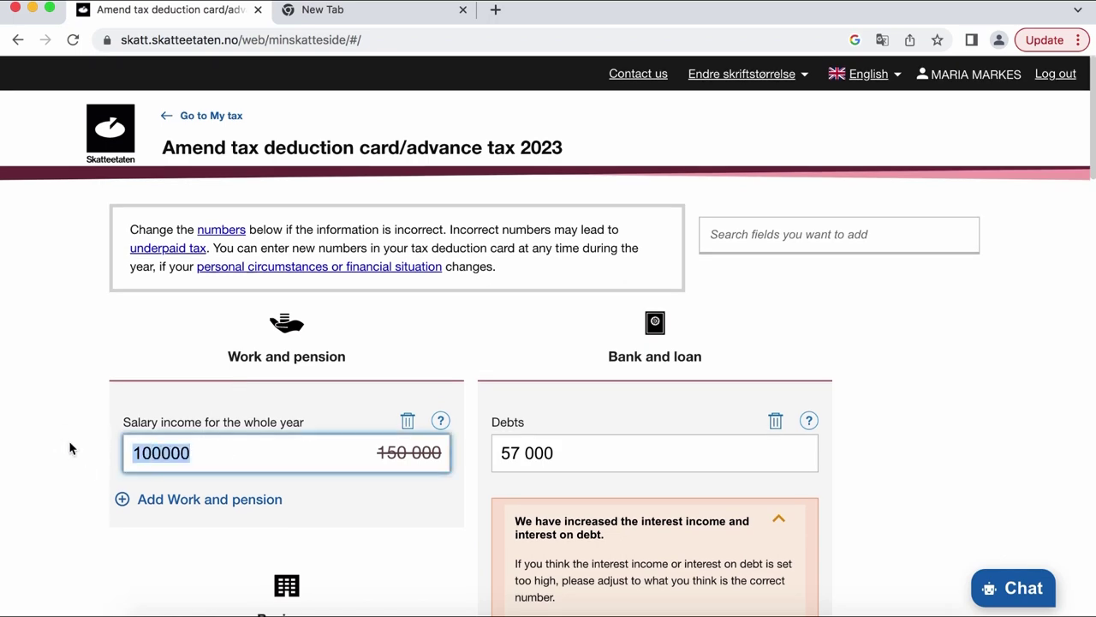
type("400 000")
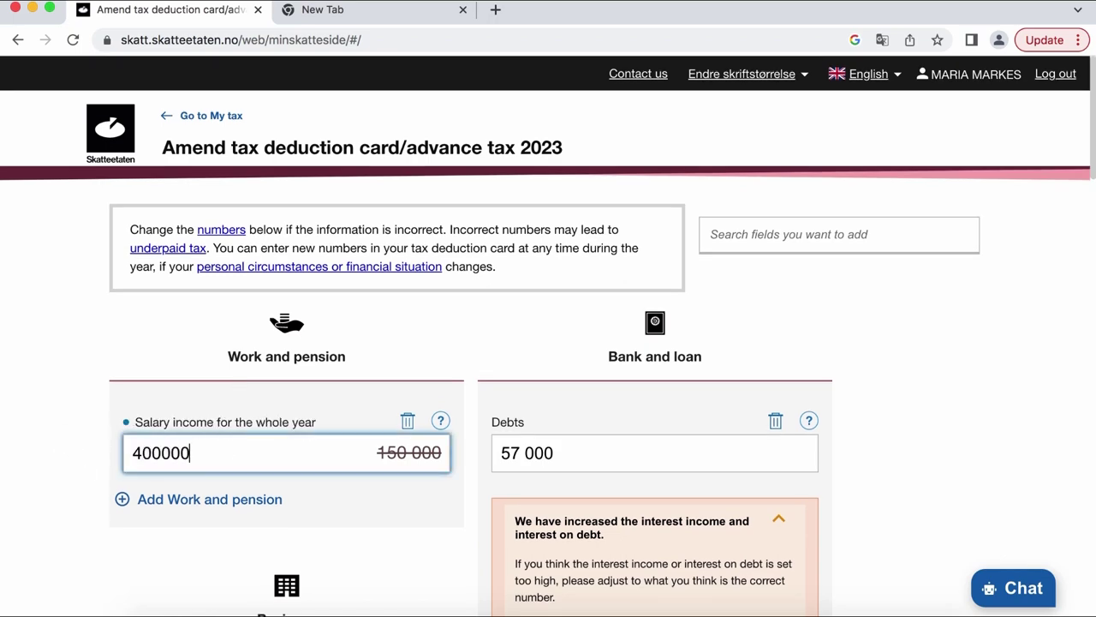
left_click(362, 524)
scroll(362, 526, "down", 4)
scroll(361, 526, "down", 18)
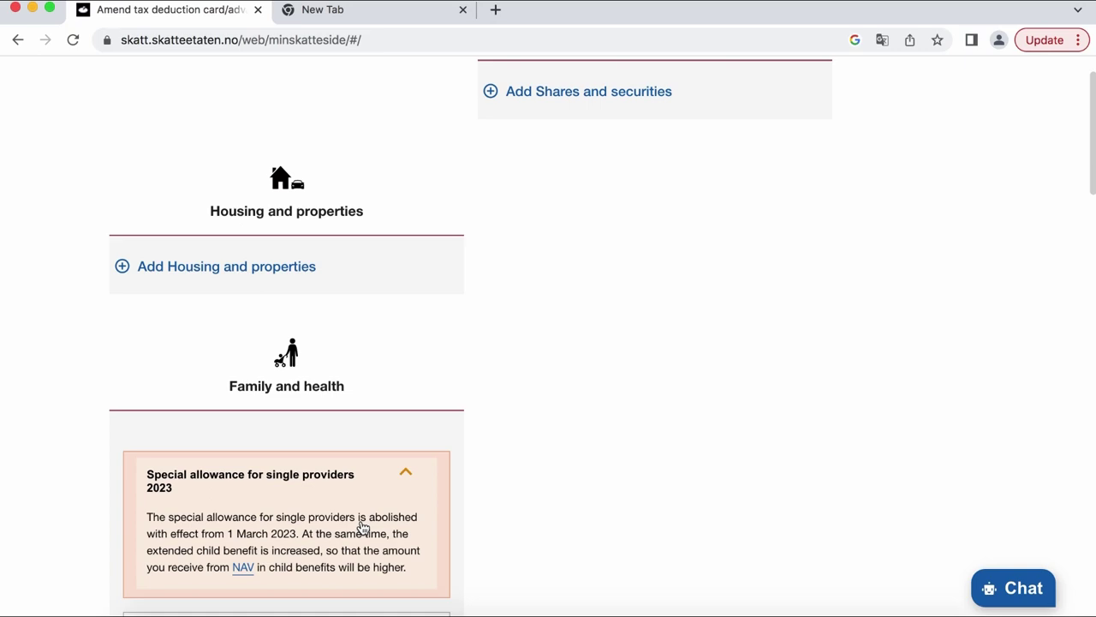
scroll(361, 527, "down", 1)
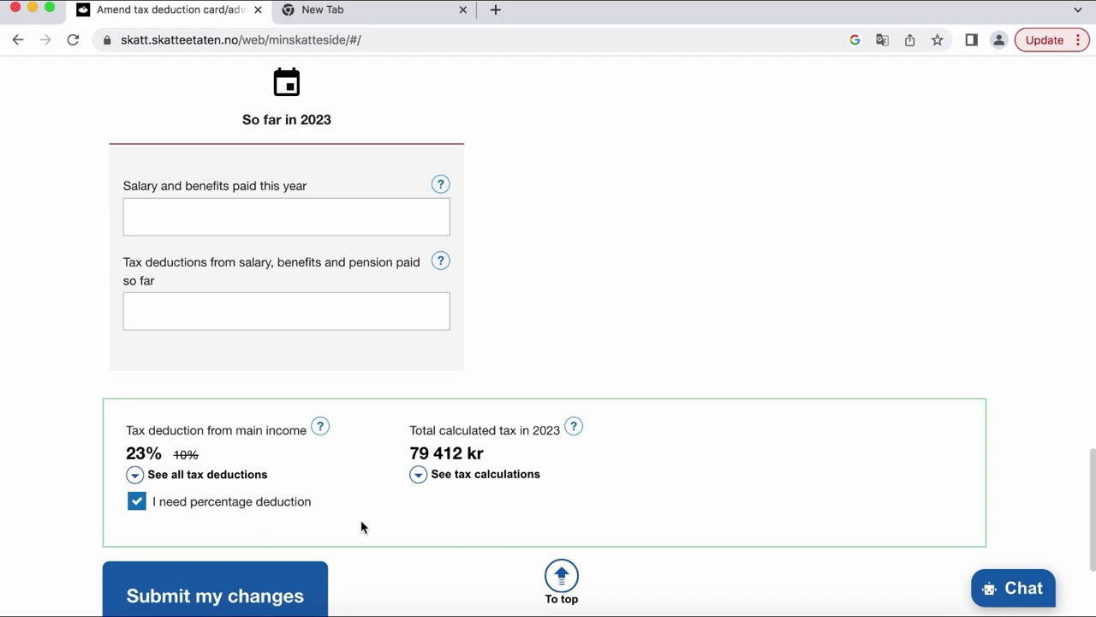
- Change the salary income back to 150000, restoring the 10% deduction and 11 850 kr tax
scroll(345, 412, "up", 15)
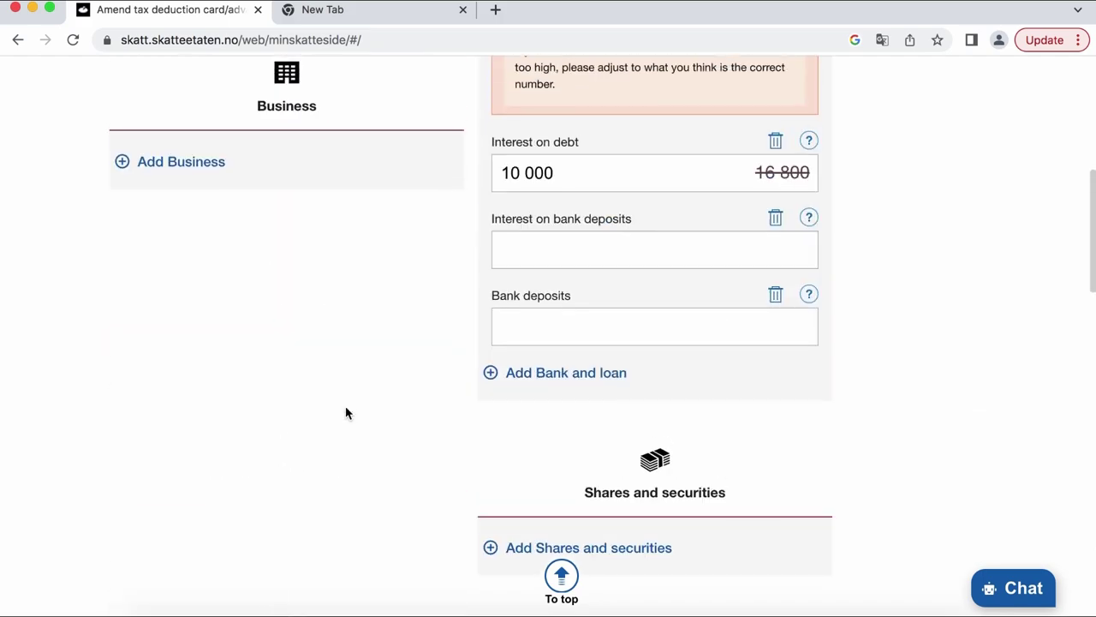
scroll(346, 413, "up", 10)
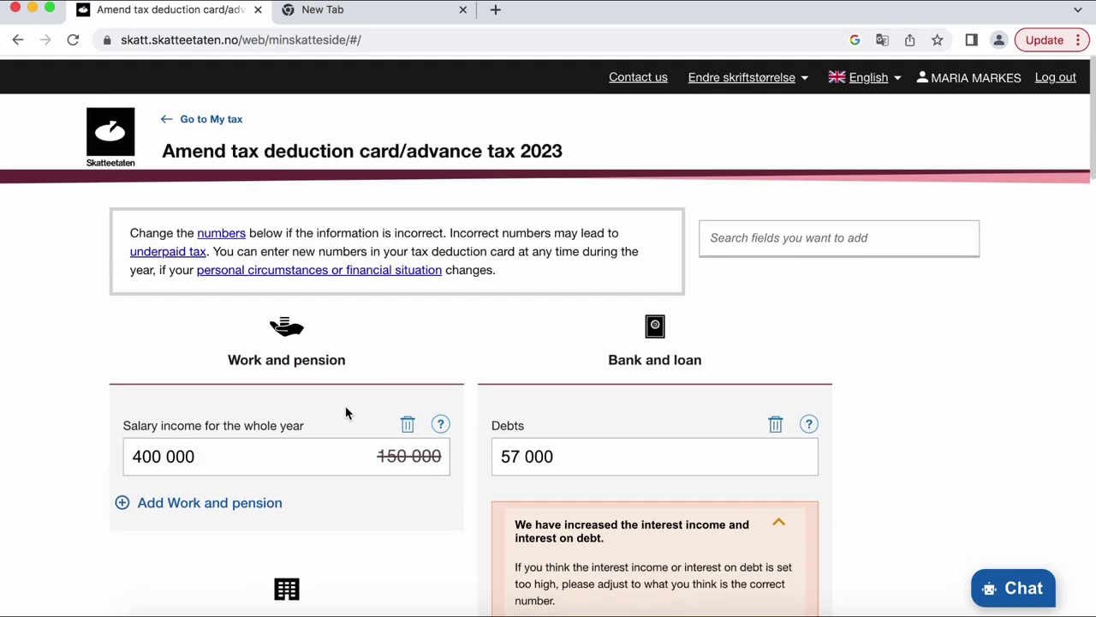
left_click(238, 452)
key("super+a")
type("15")
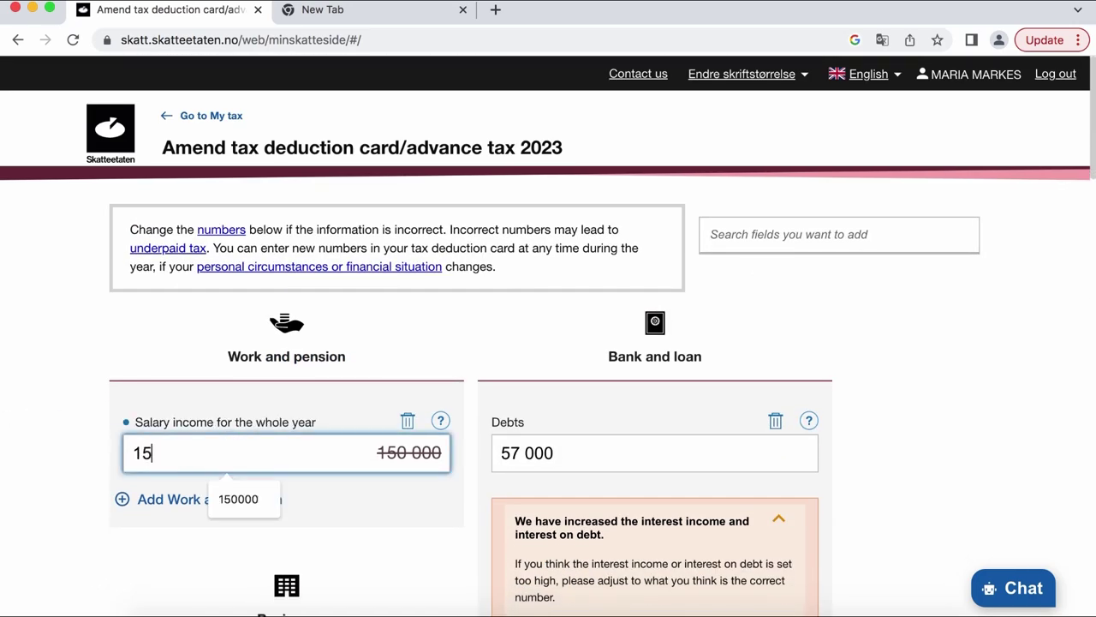
type("0000")
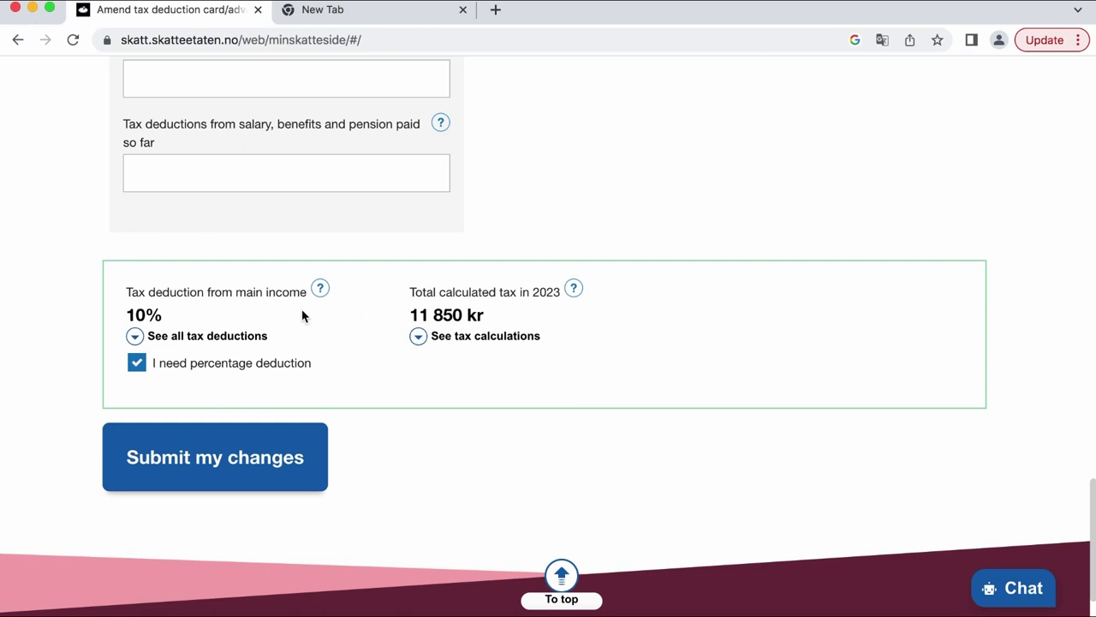
scroll(301, 316, "up", 1)
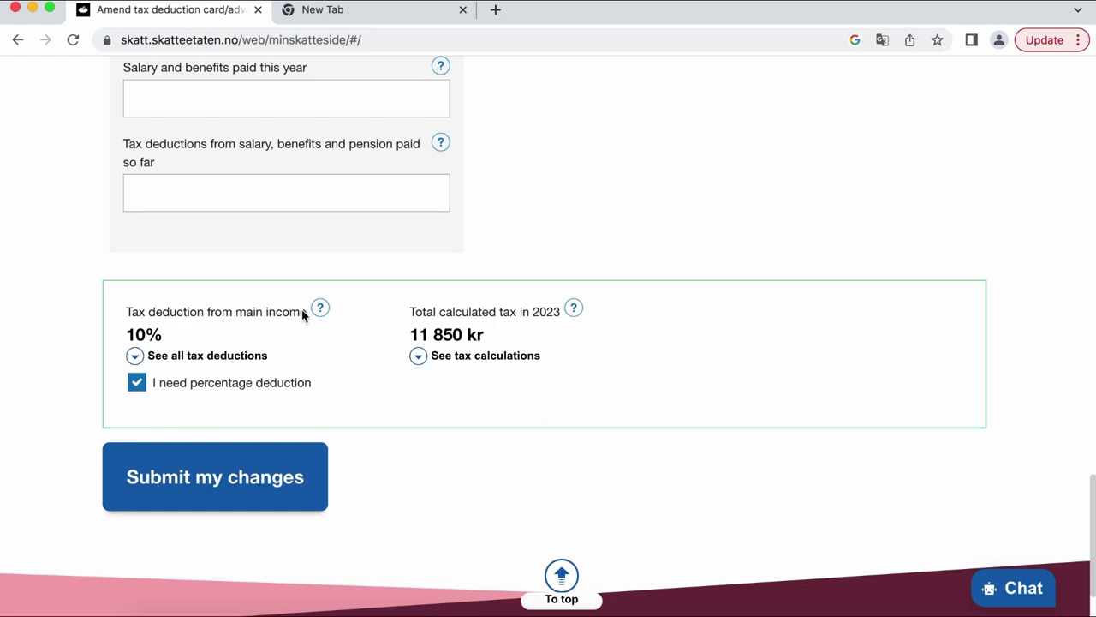
scroll(346, 289, "up", 15)
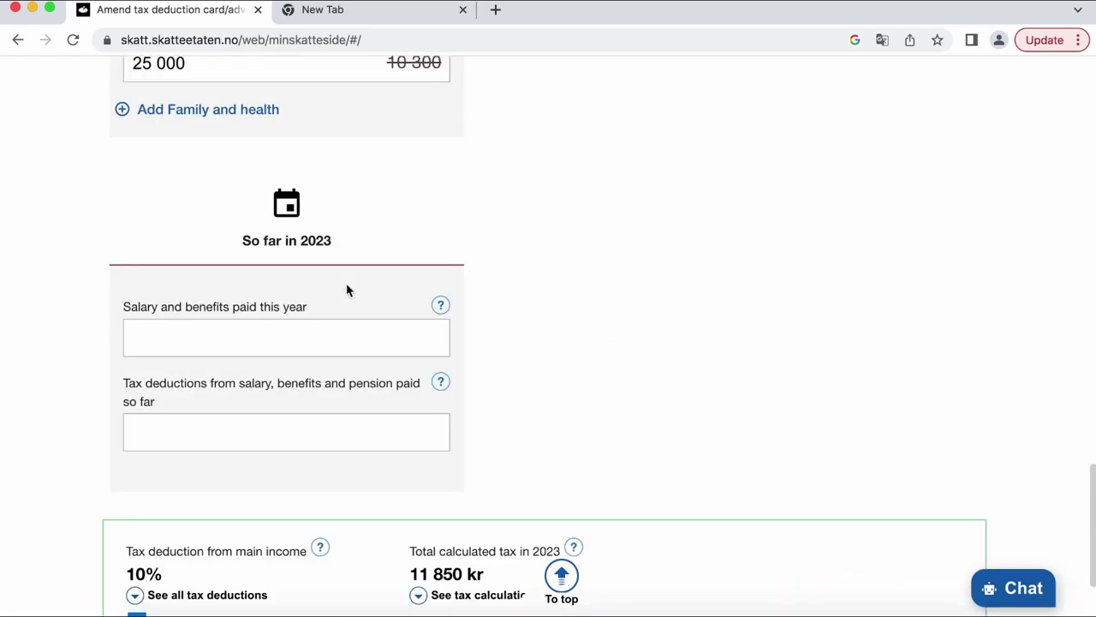
- Try a salary income of 500000 and review the resulting tax summary
scroll(346, 290, "up", 5)
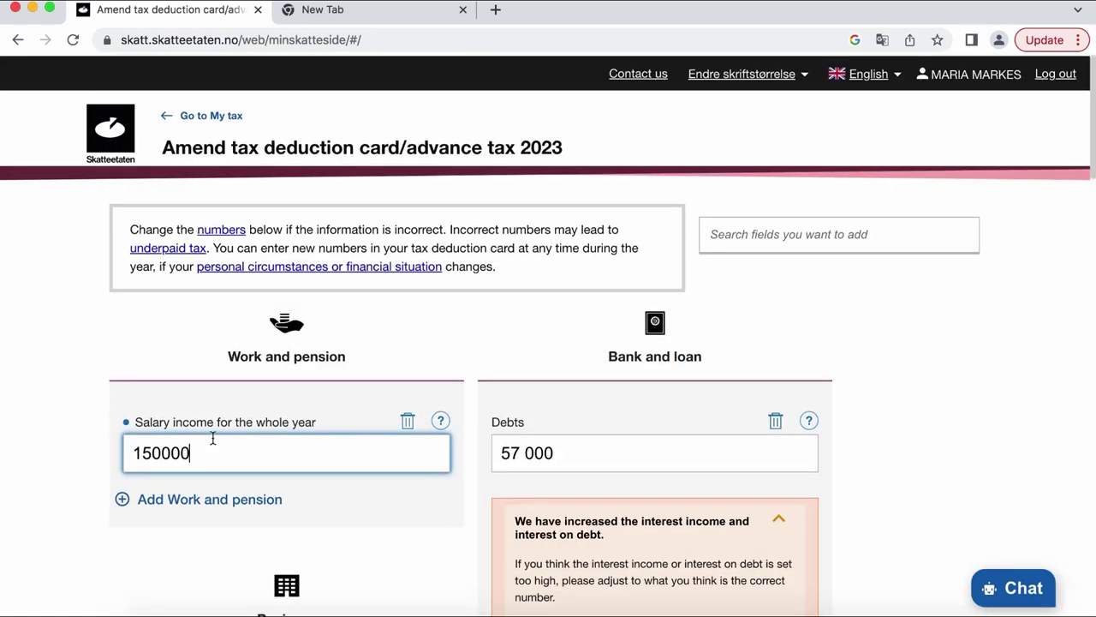
left_click_drag(213, 438, 66, 433)
type("500000")
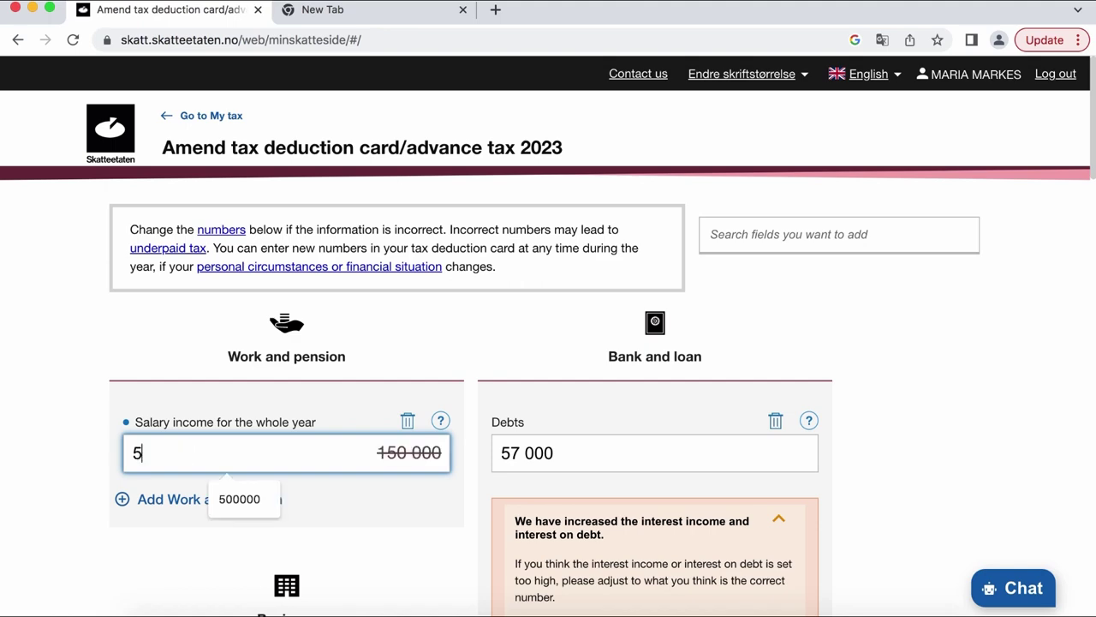
left_click(350, 524)
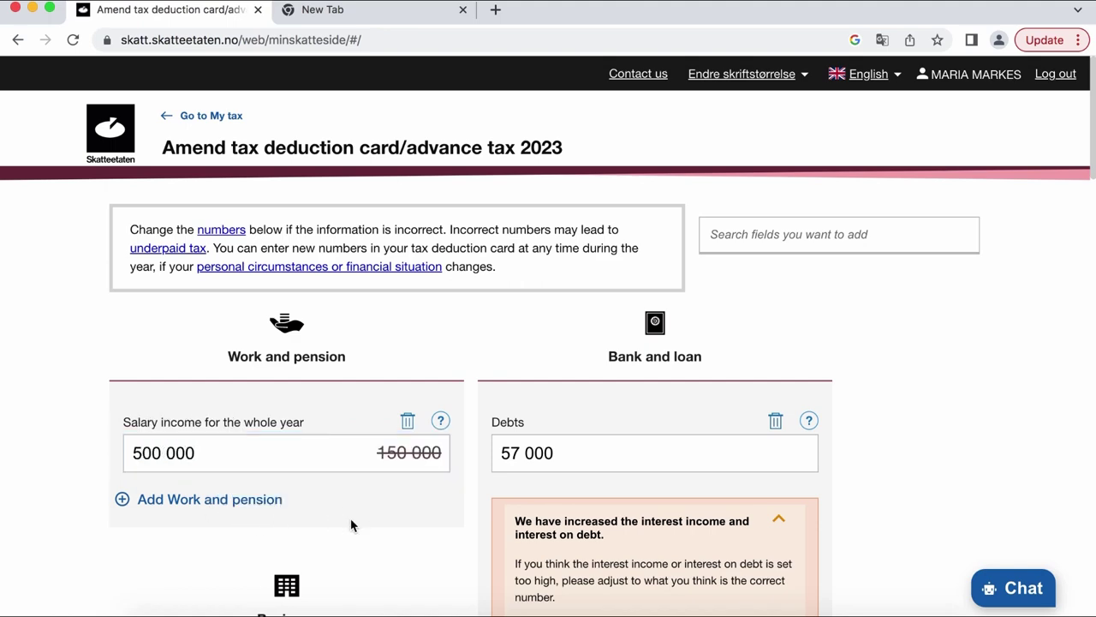
scroll(351, 523, "down", 15)
scroll(350, 523, "down", 10)
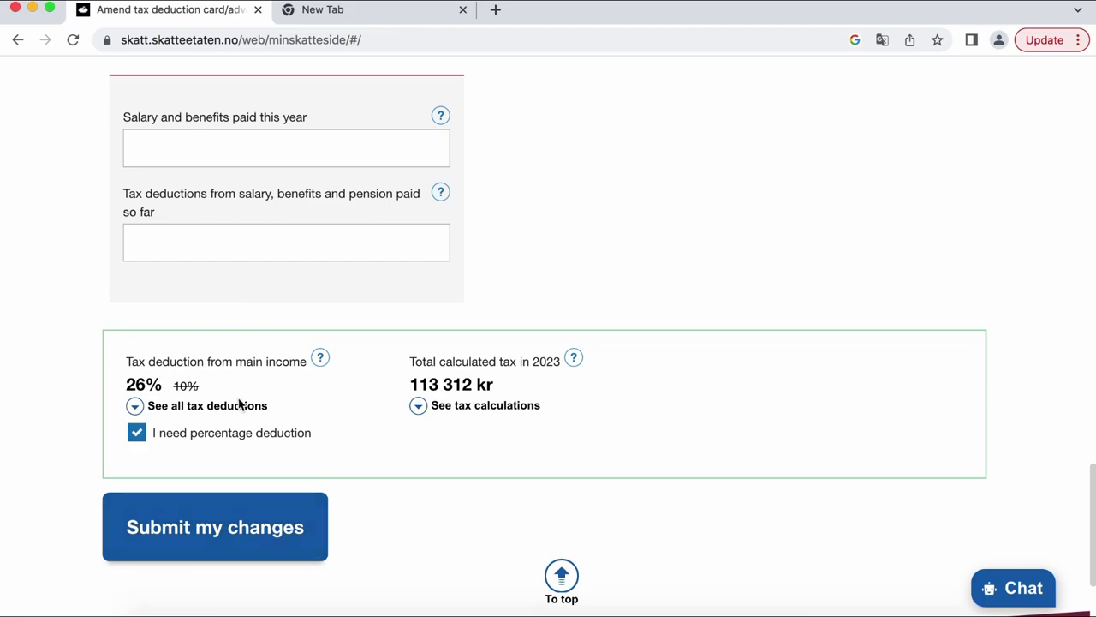
scroll(342, 436, "up", 8)
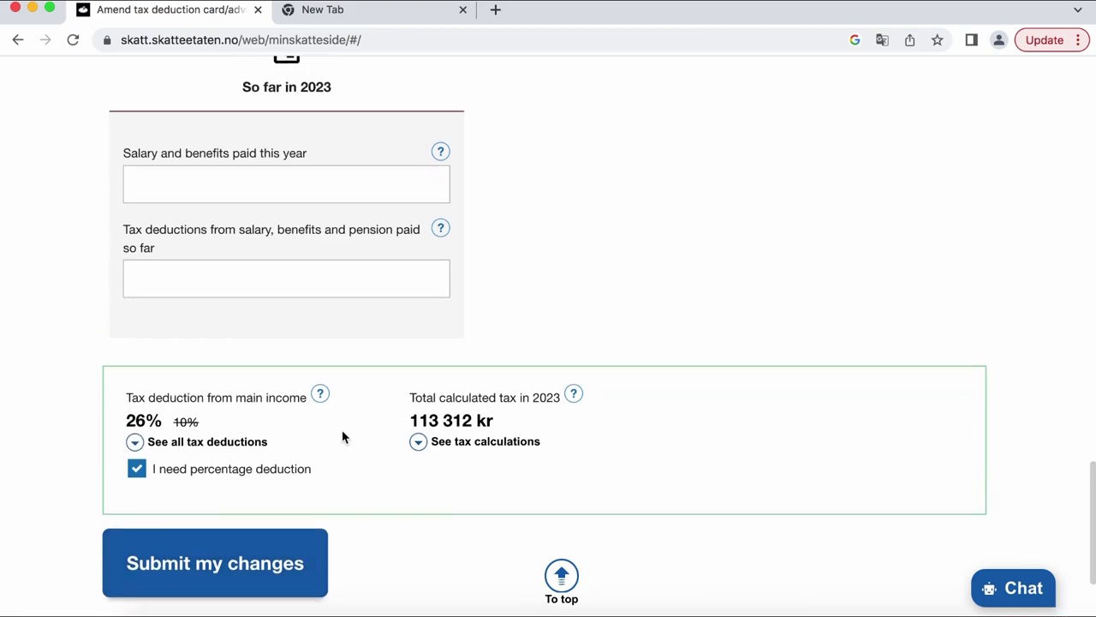
scroll(343, 436, "up", 15)
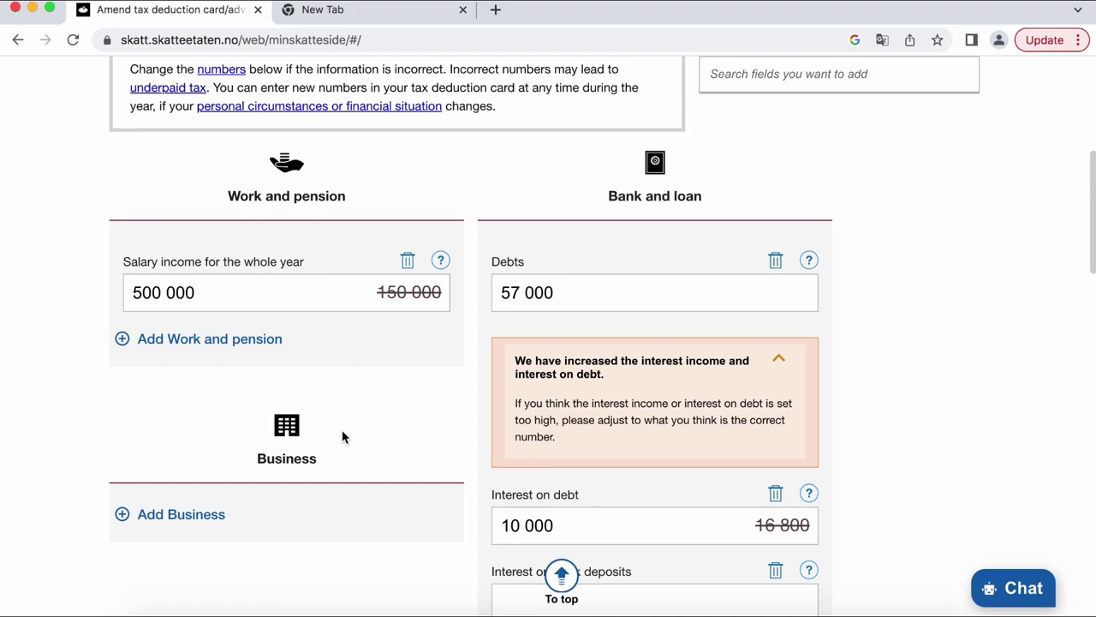
- Set the salary income to 300000, giving an 18% deduction and 45 512 kr total tax
left_click_drag(343, 438, 82, 452)
type("30000")
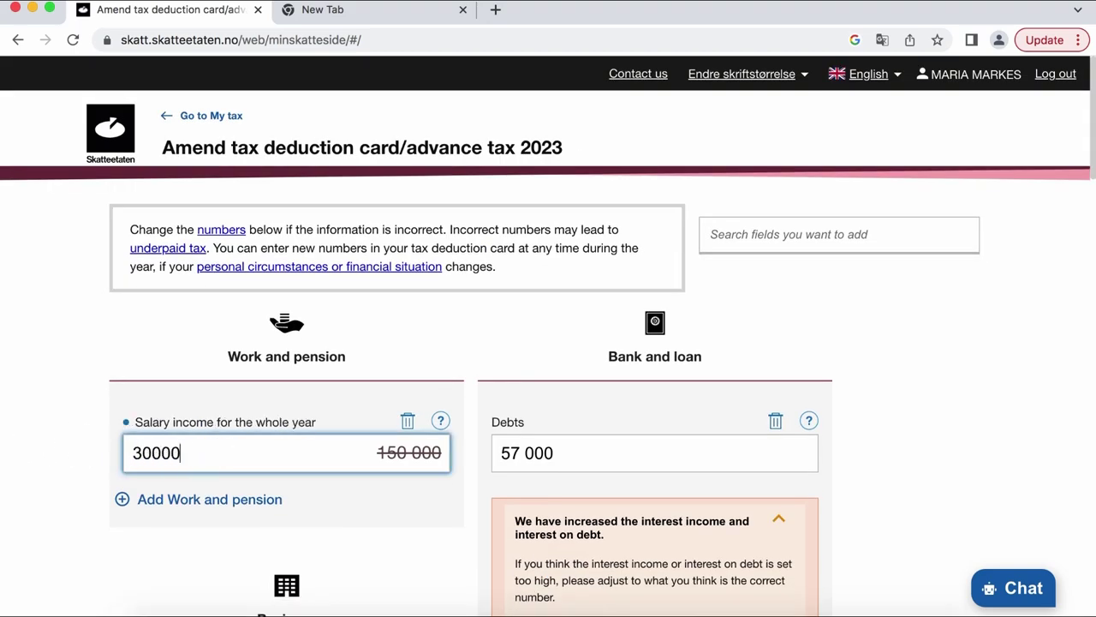
type("0")
scroll(210, 481, "down", 3)
scroll(209, 483, "down", 15)
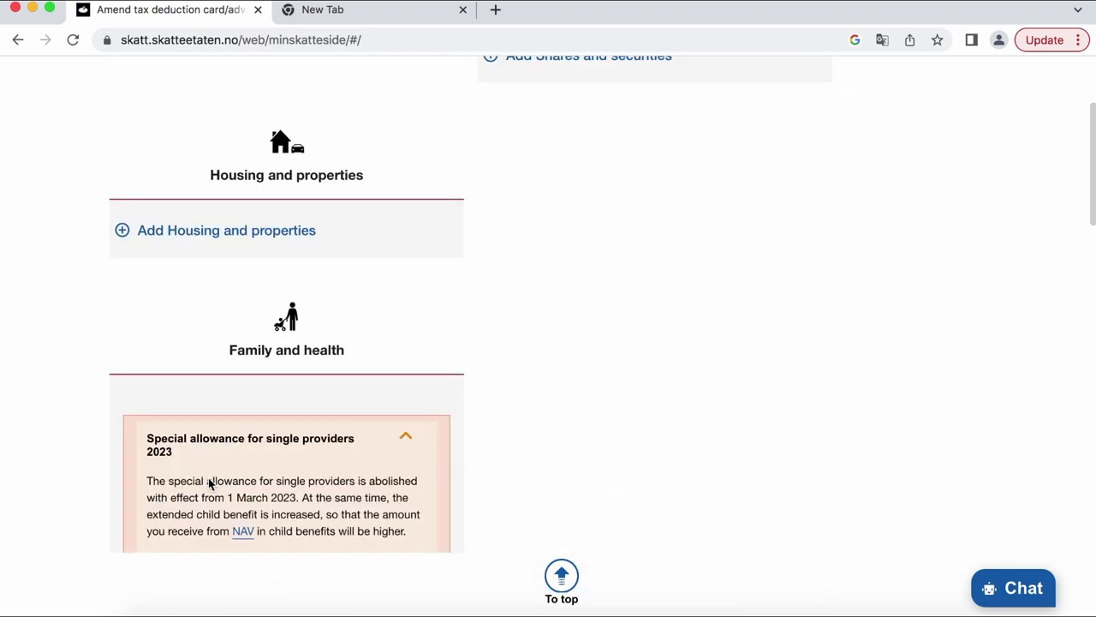
scroll(208, 478, "down", 4)
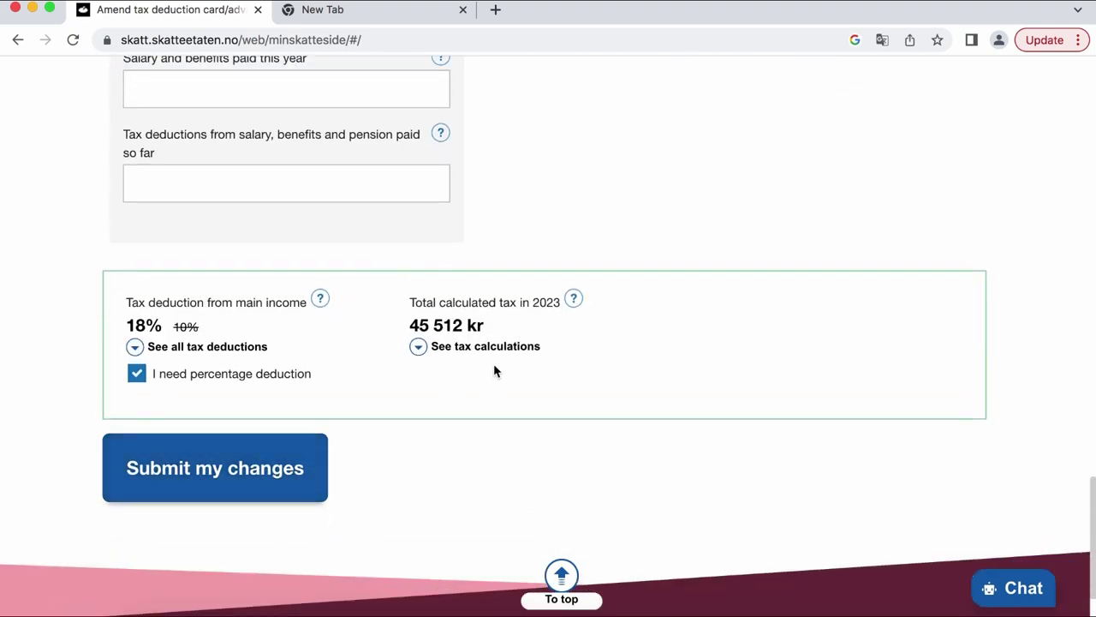
scroll(494, 371, "up", 3)
scroll(494, 371, "down", 2)
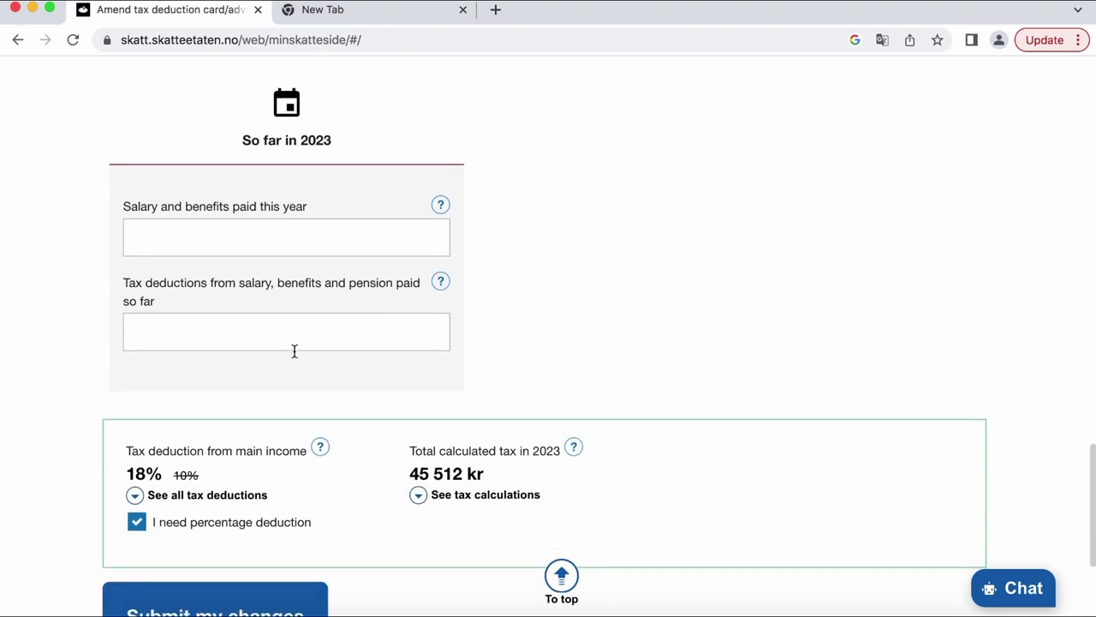
scroll(347, 408, "down", 2)
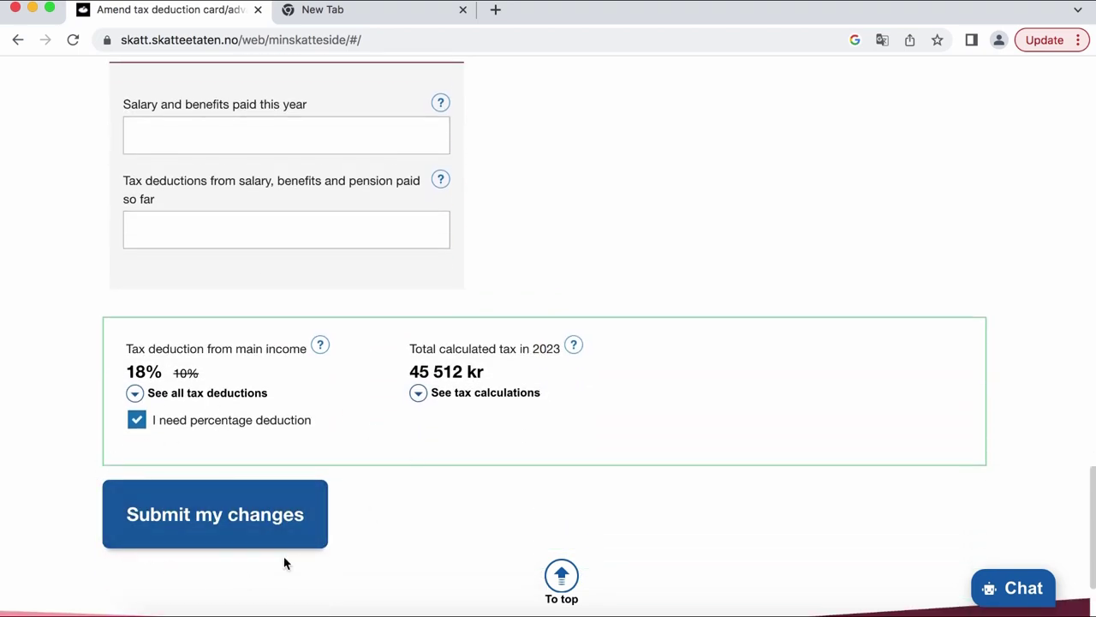